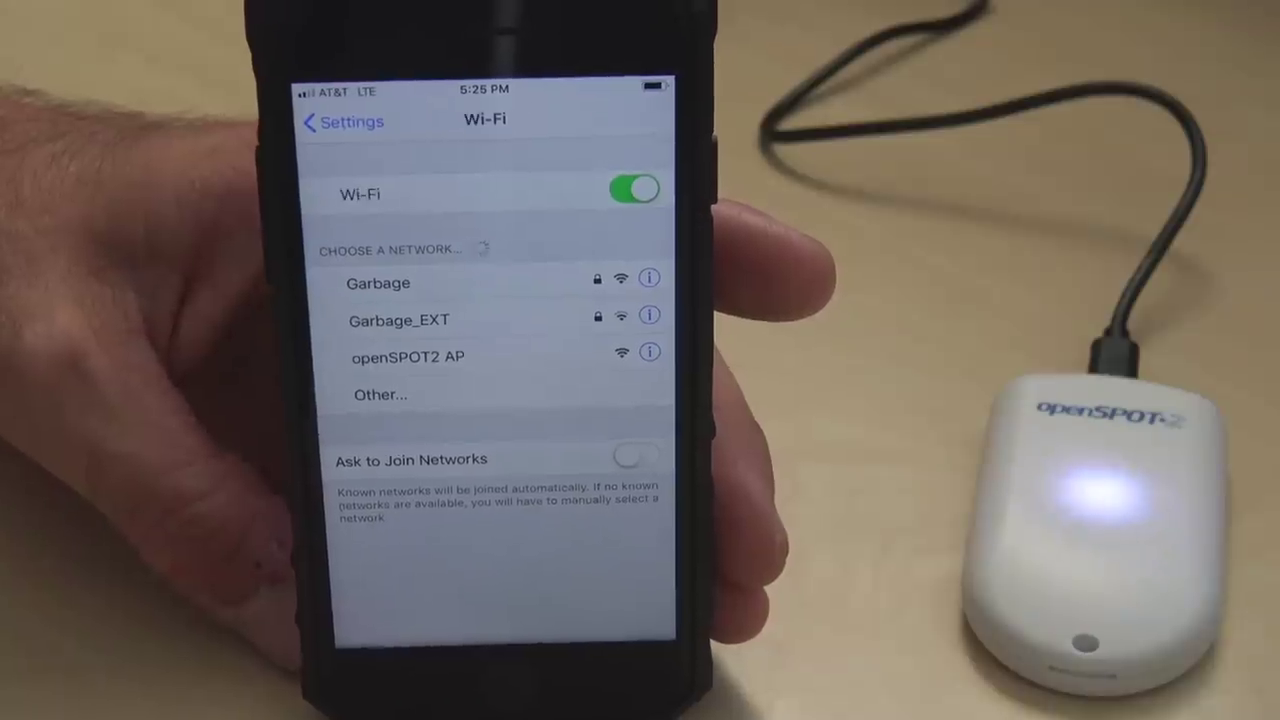
Join the openSPOT2 AP Wi-Fi network on the phone and choose the Garbage network for the hotspot to connect to
left_click(400, 352)
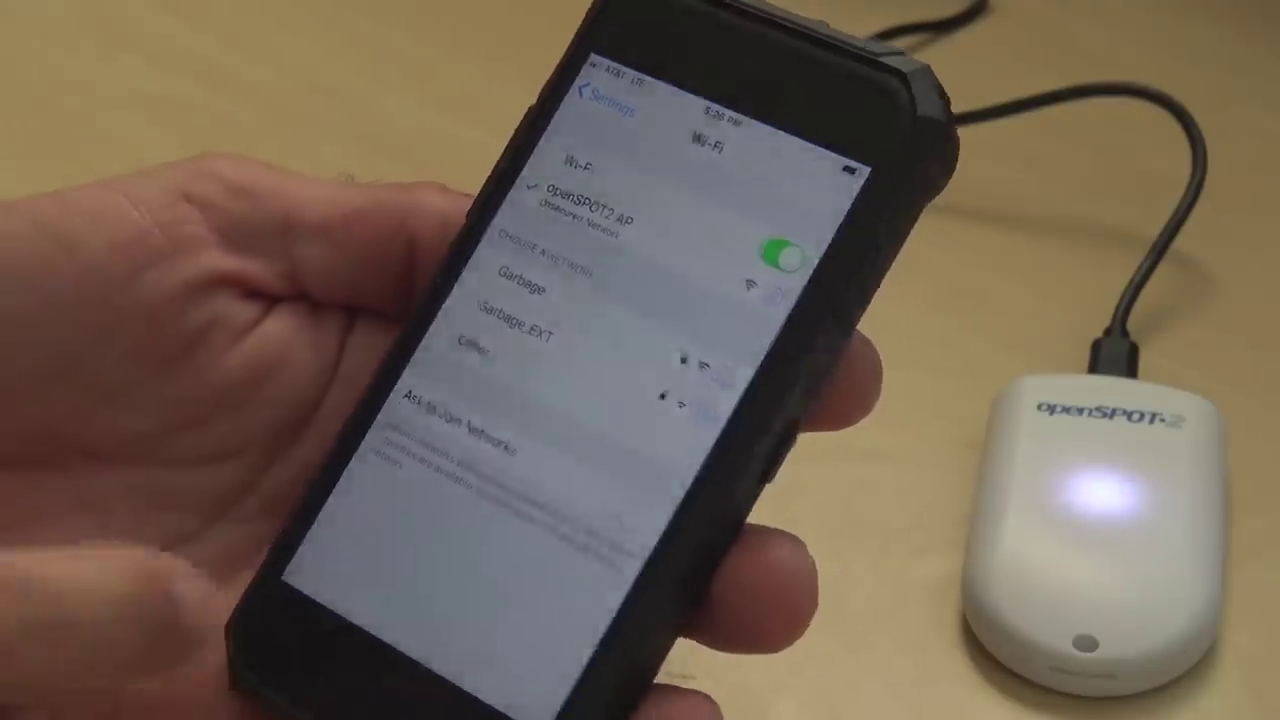
key("super")
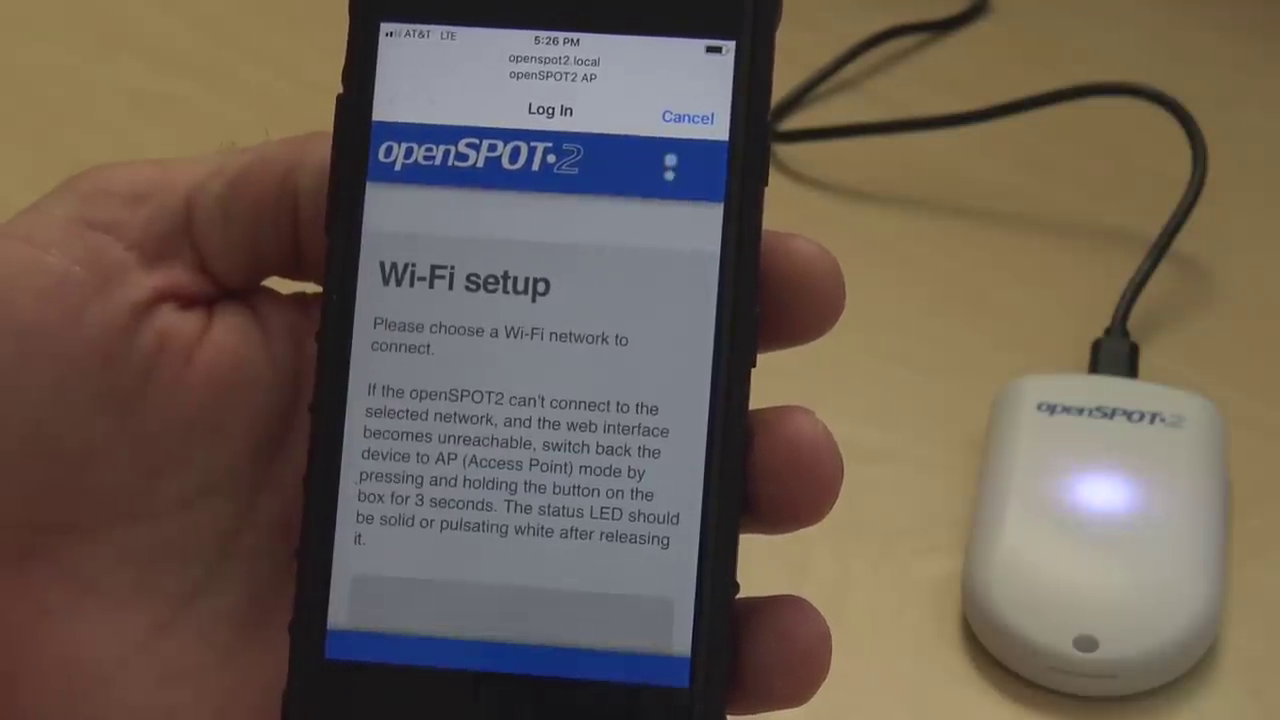
scroll(520, 420, "down", 5)
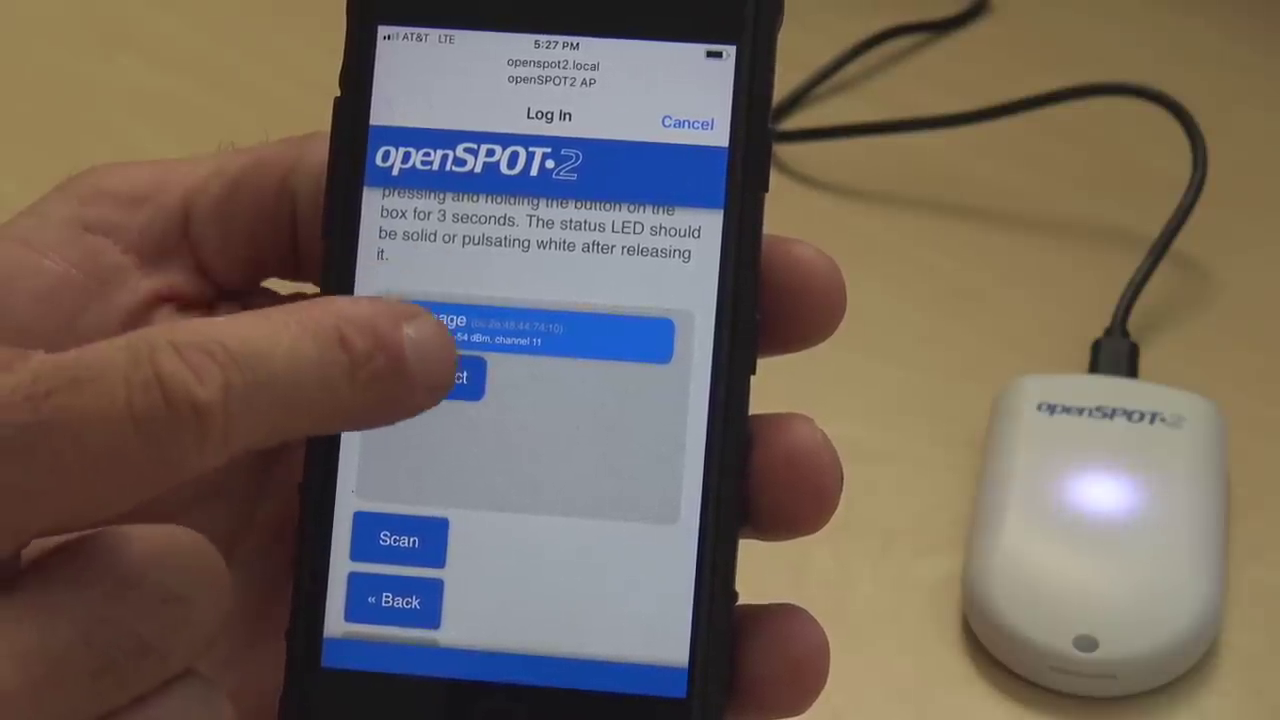
left_click(455, 377)
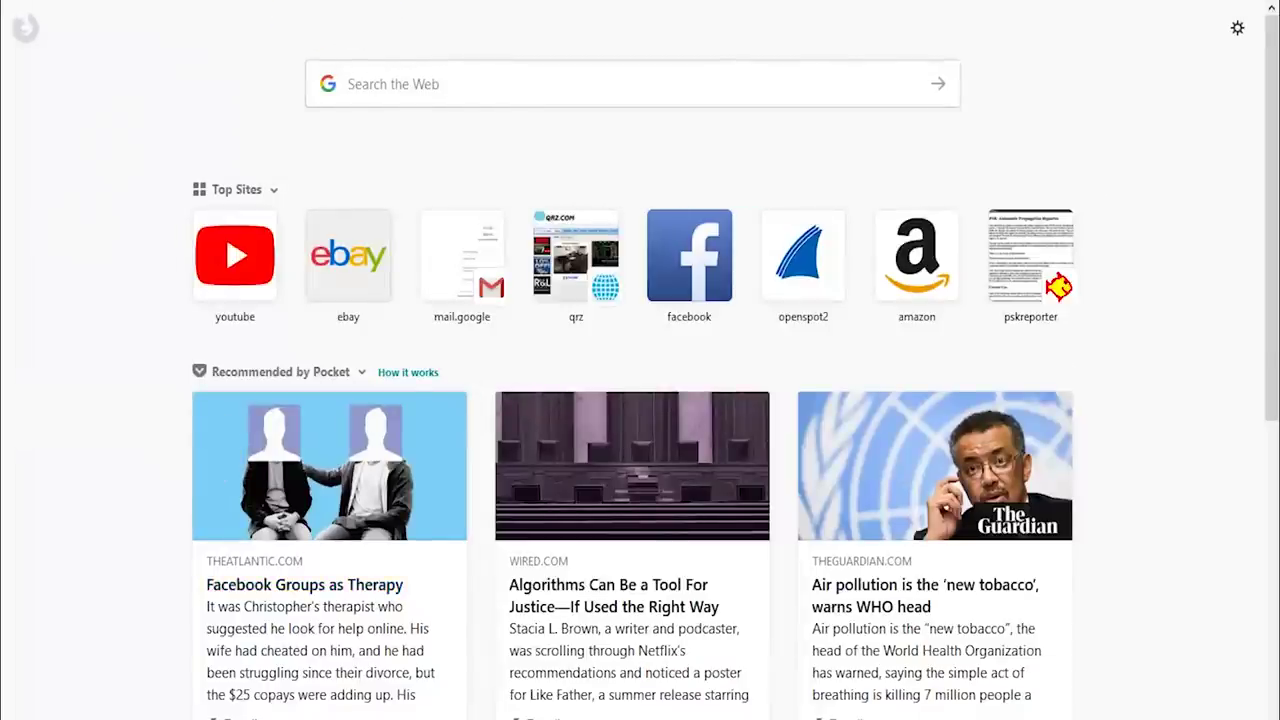
Switch to the computer's web browser and open the hotspot's web interface at openspot2.local
type("openspot2.")
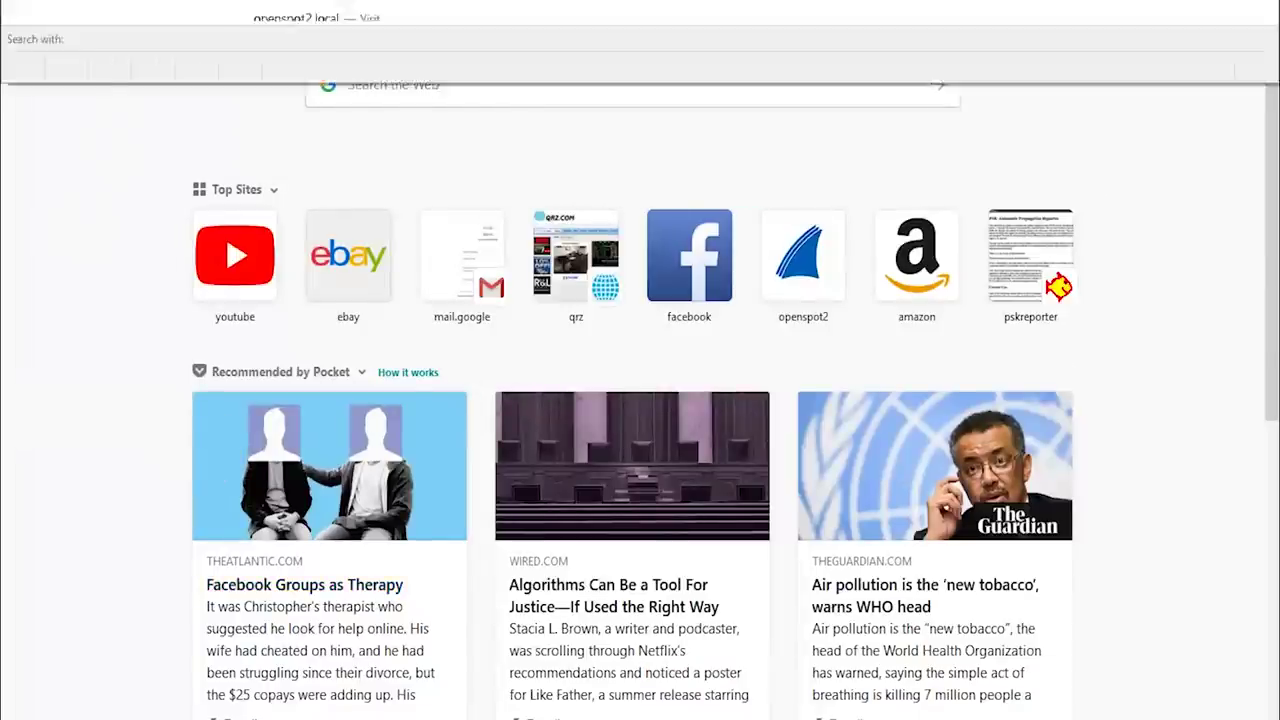
type("local")
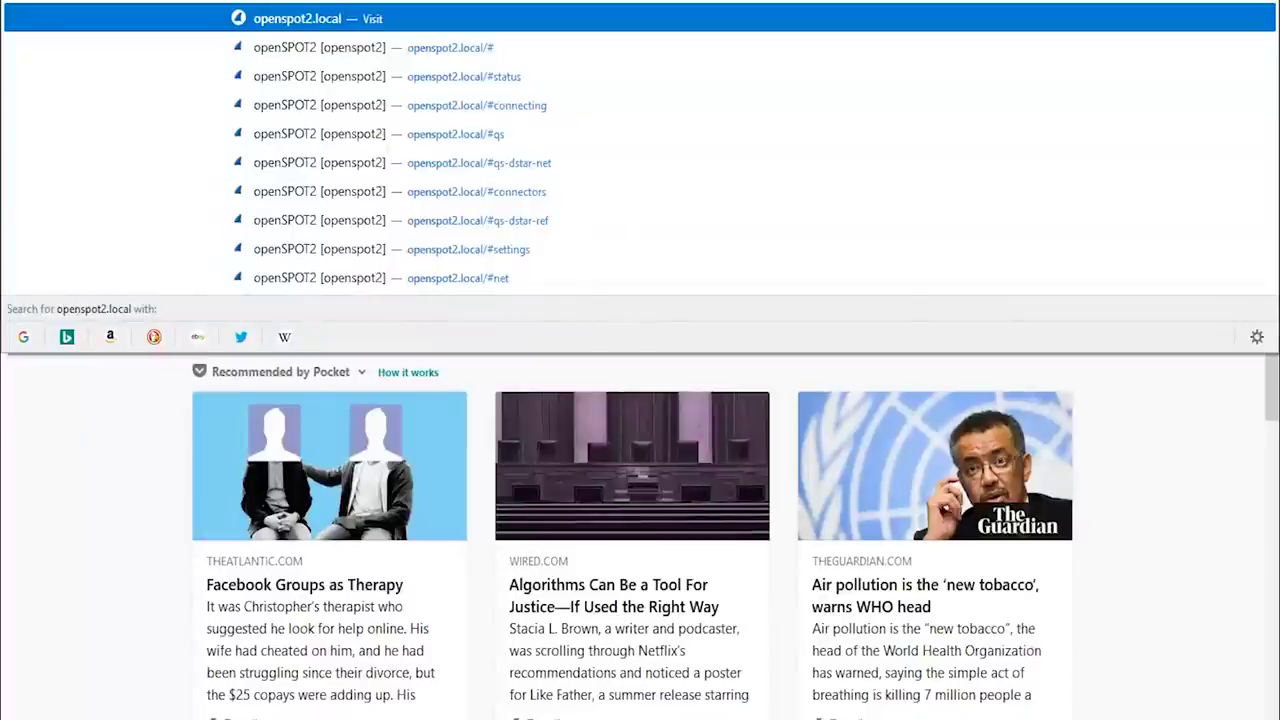
key("Return")
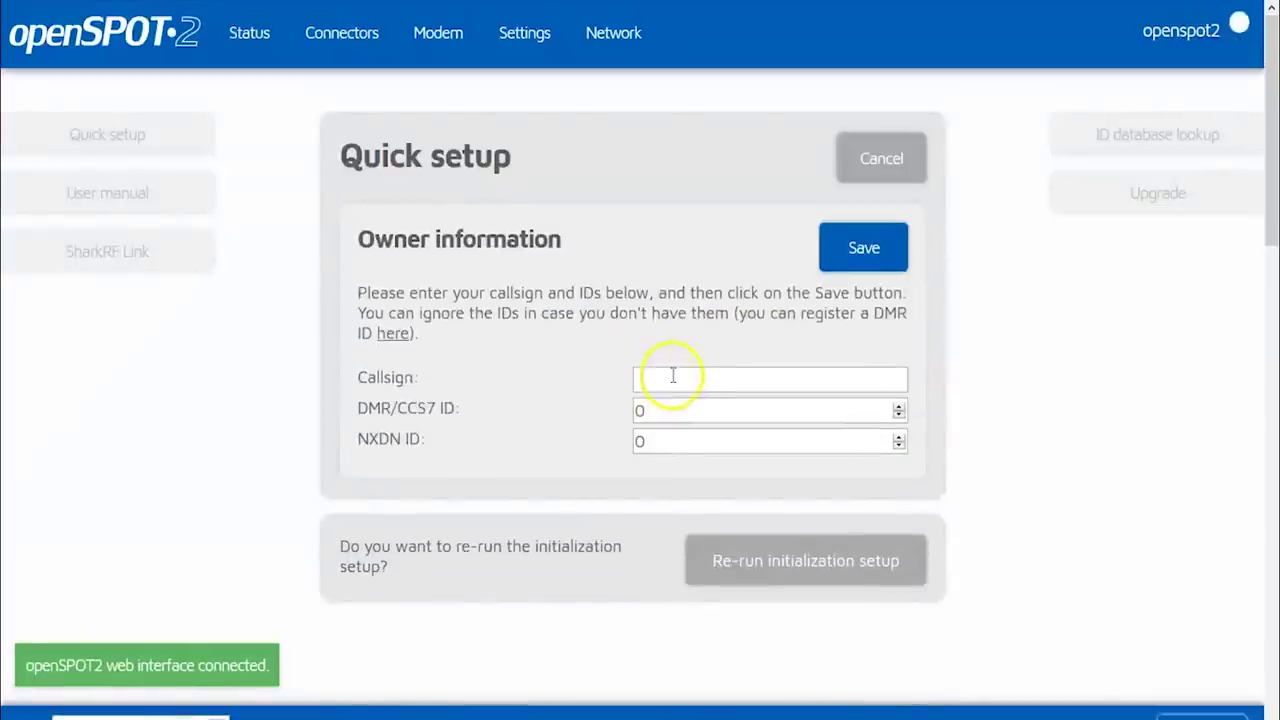
Enter the owner's callsign and DMR/CCS7 ID in the owner information and save it
left_click(729, 380)
type("KJ4YZI")
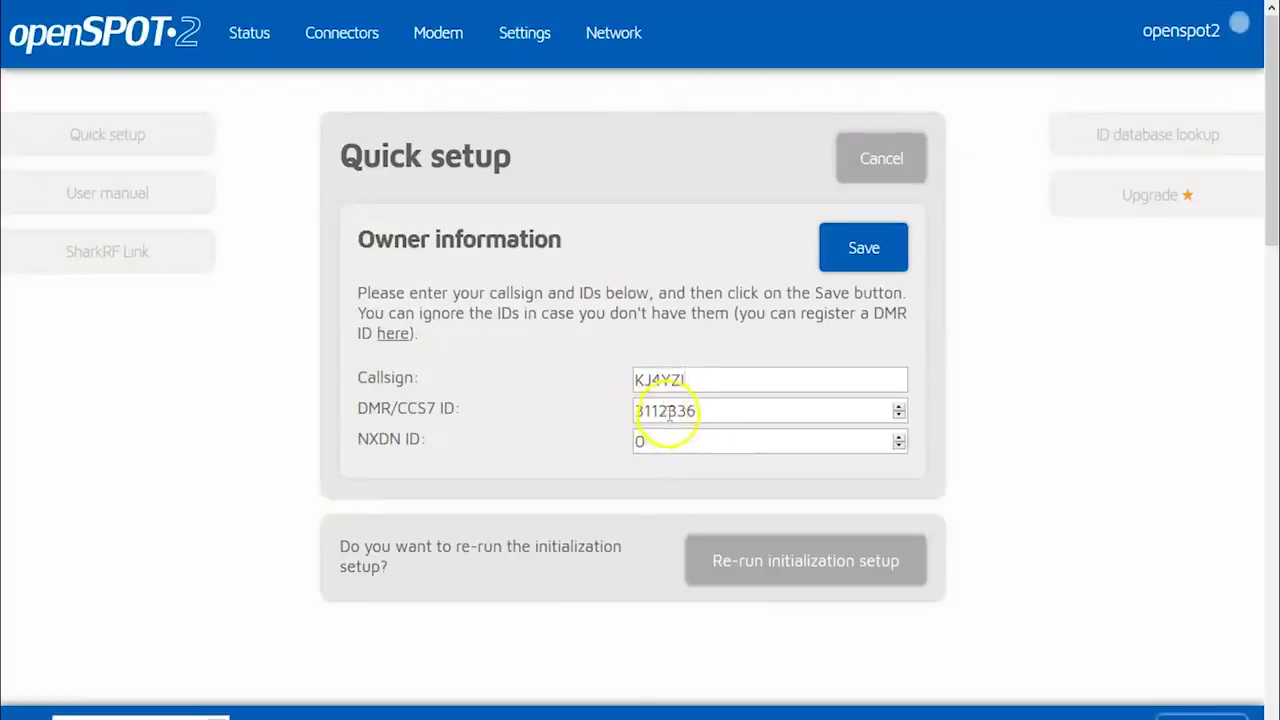
left_click_drag(667, 411, 729, 412)
type("887")
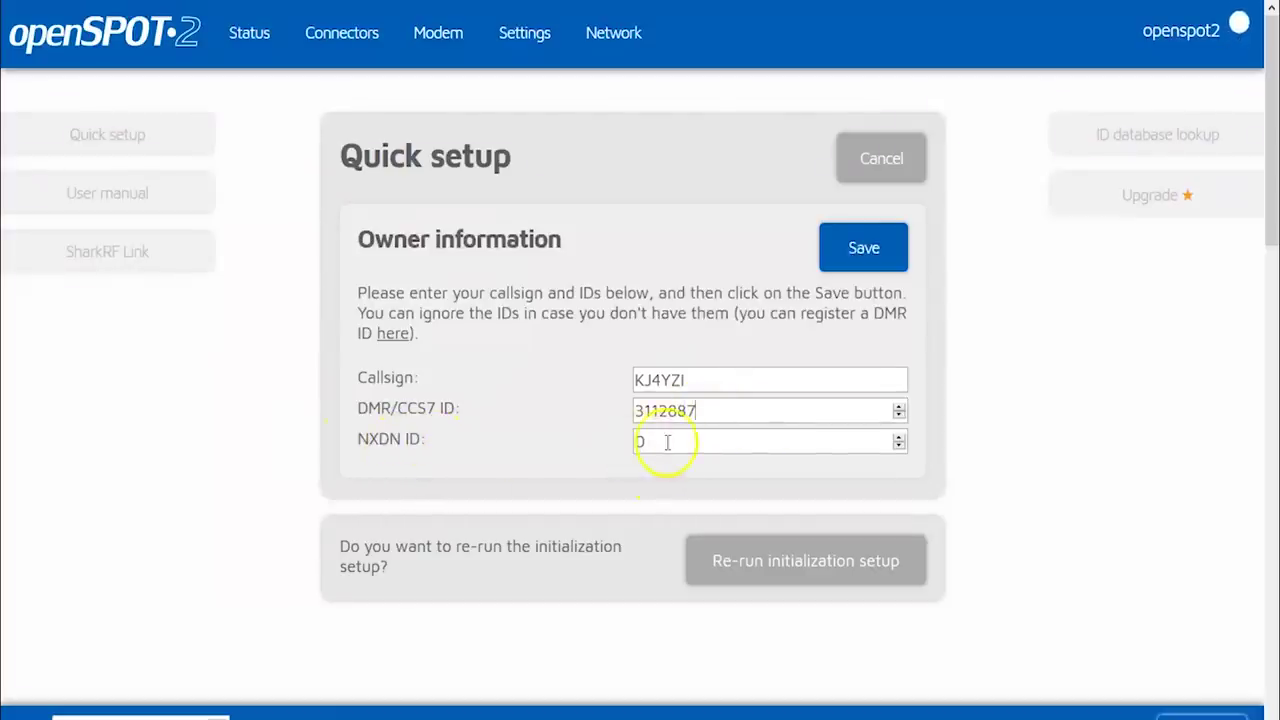
left_click(866, 248)
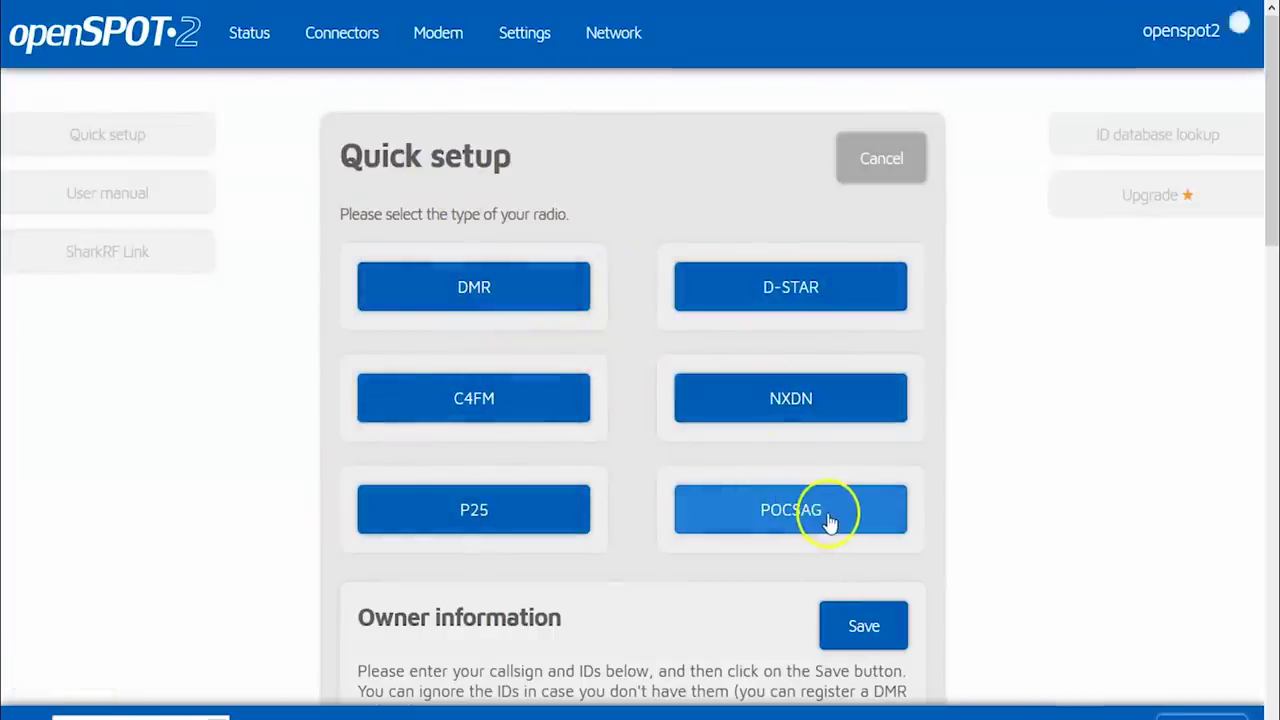
Set up a DMR radio at 433.900000 MHz and choose BrandMeister as the network type
scroll(829, 520, "down", 3)
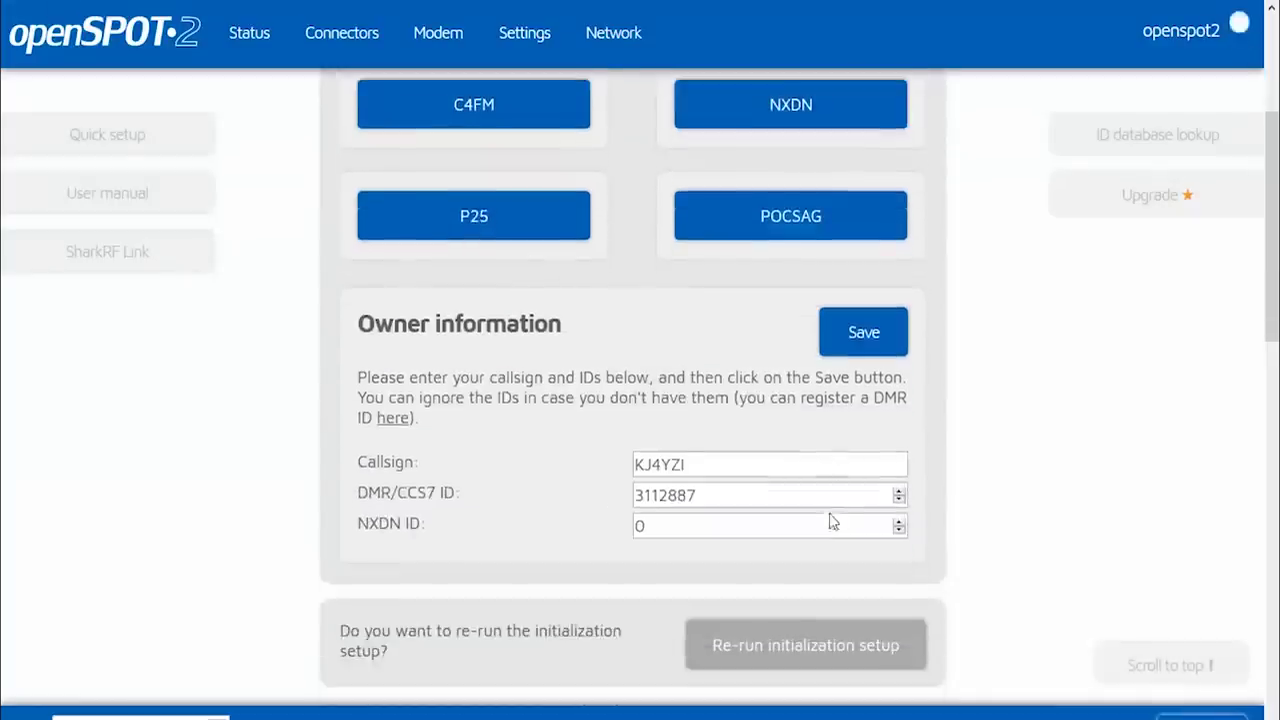
scroll(829, 514, "up", 3)
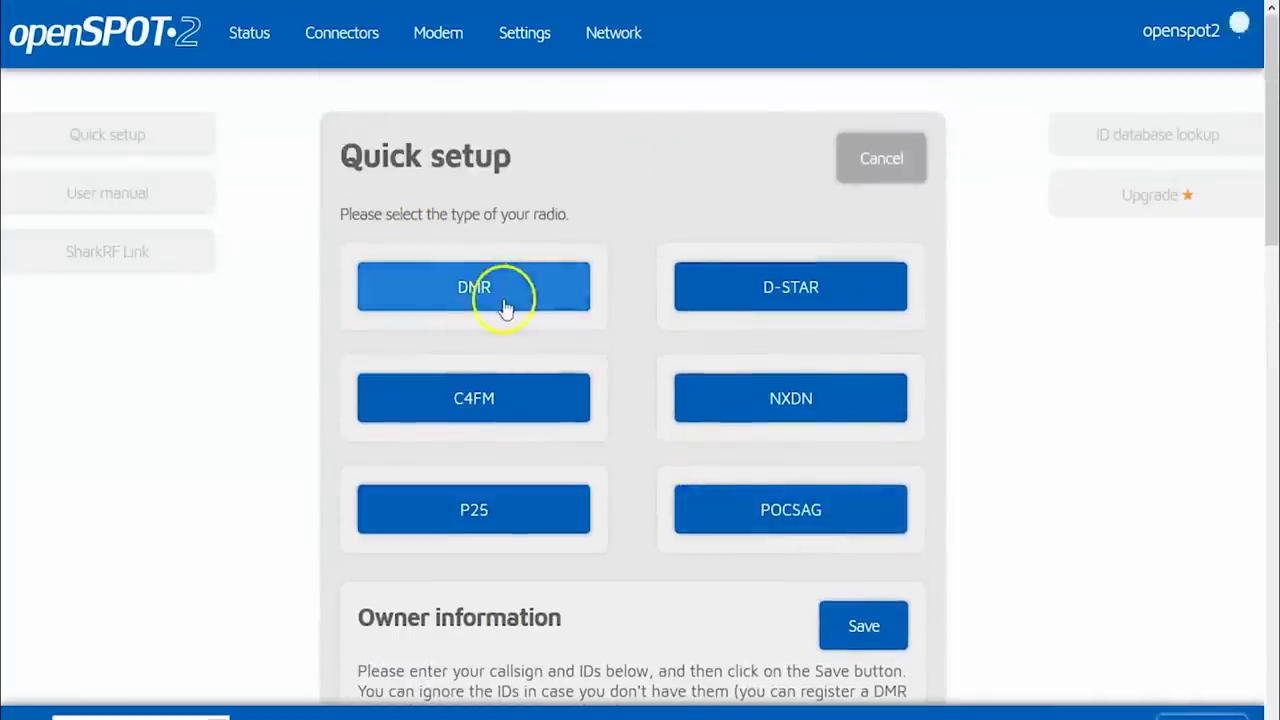
left_click(470, 288)
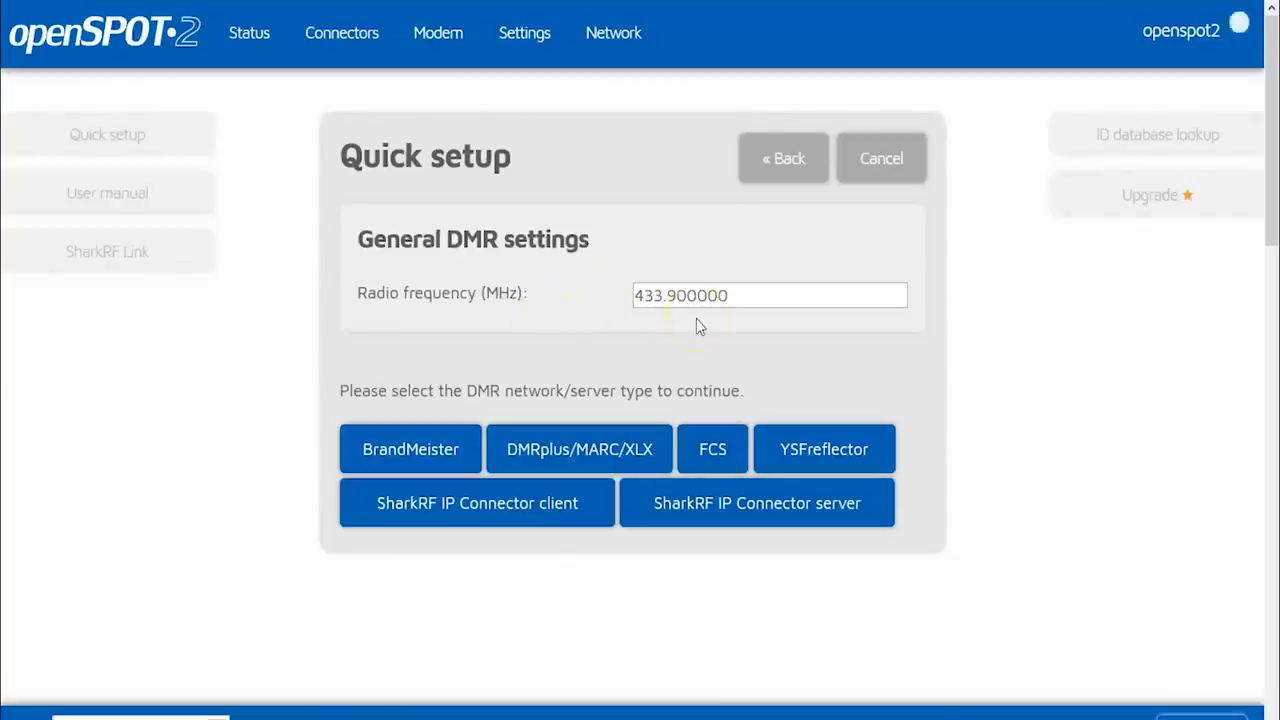
left_click(740, 297)
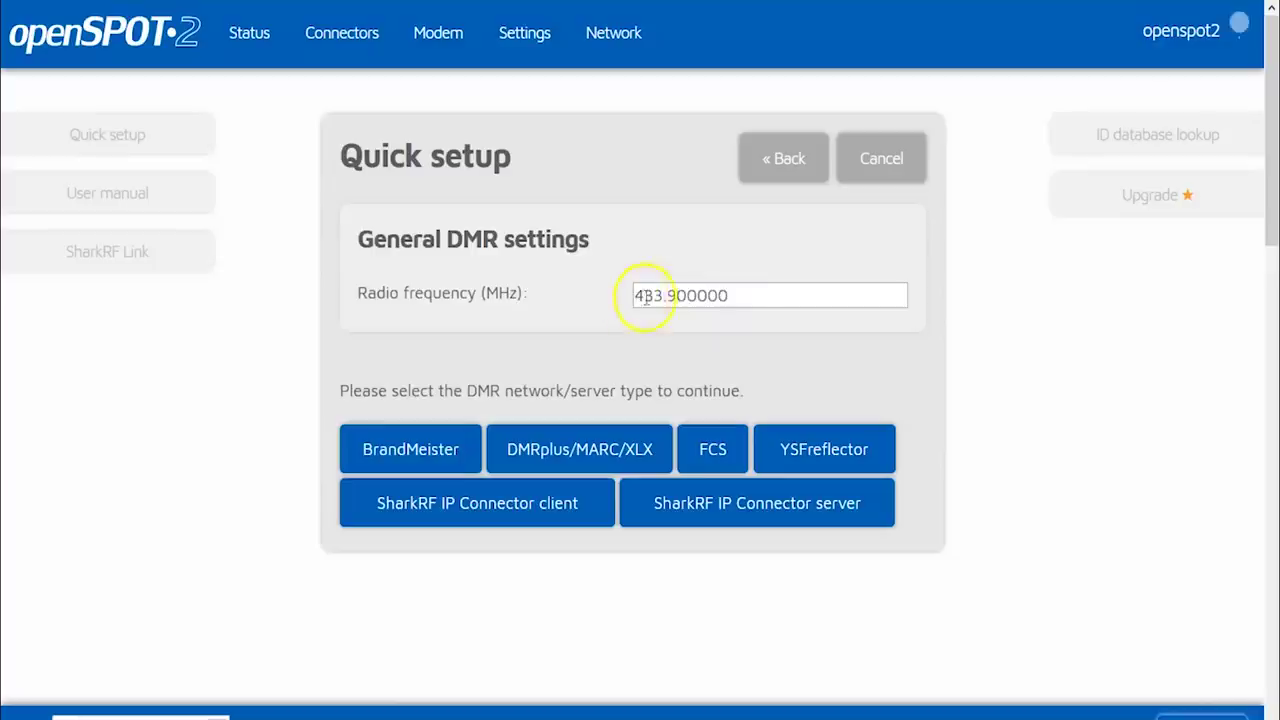
left_click_drag(737, 297, 603, 297)
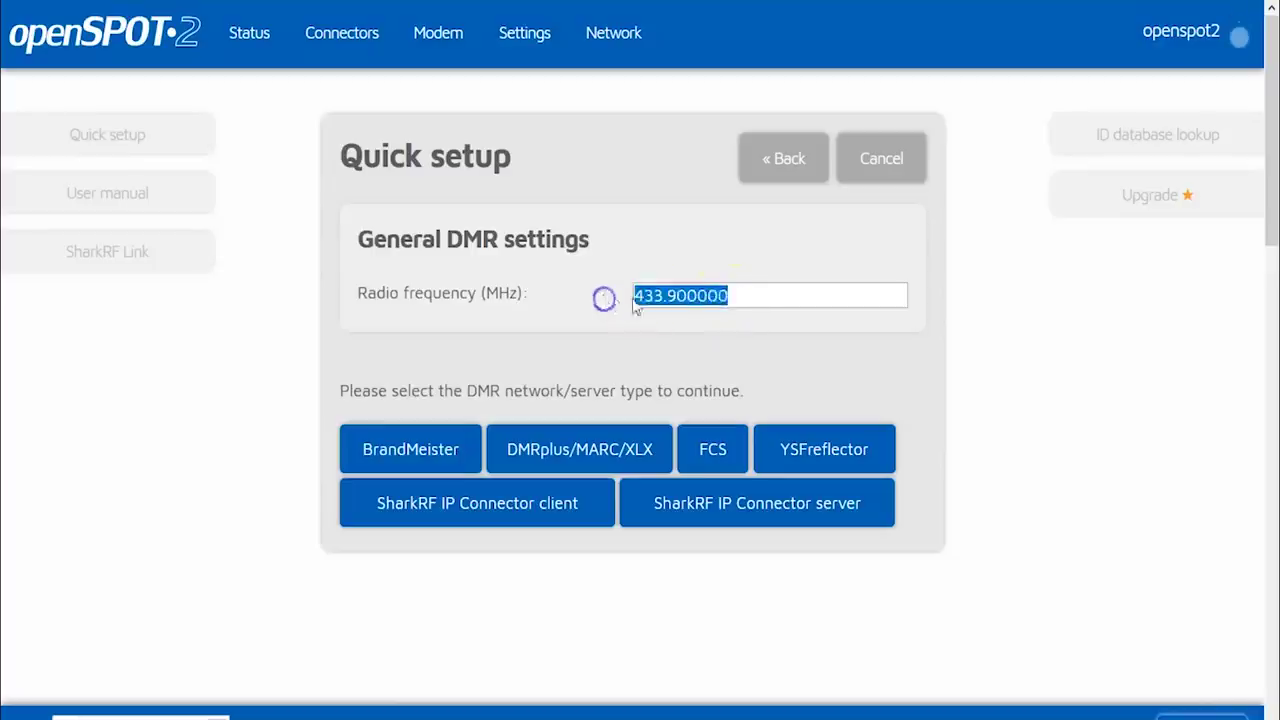
left_click(737, 295)
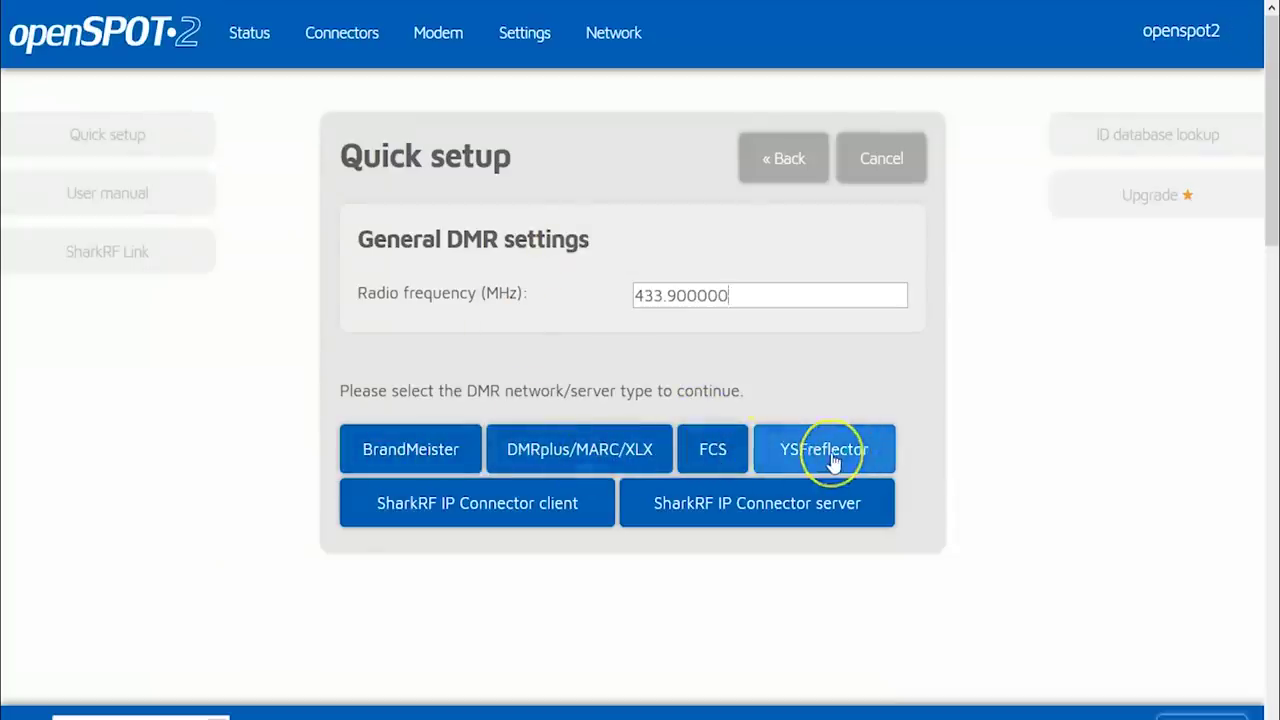
left_click(417, 452)
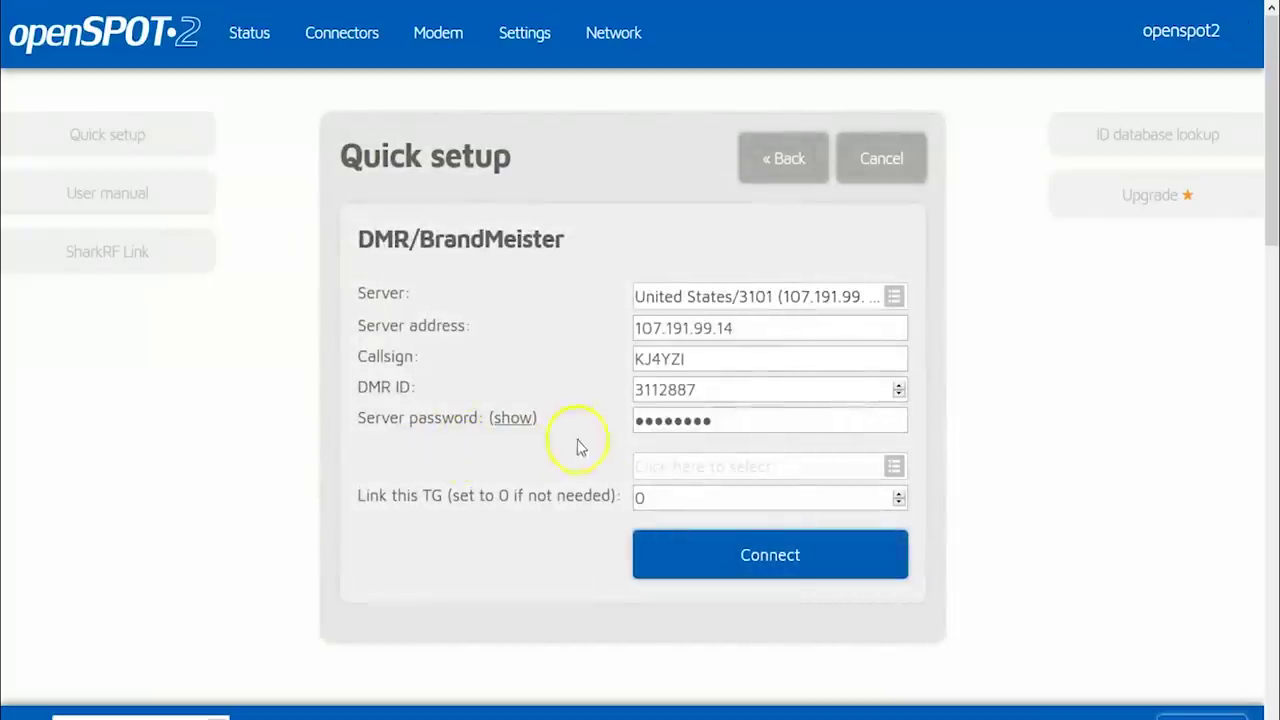
Select United States/3101 (107.191.99.14) as the BrandMeister server
left_click(755, 296)
scroll(758, 425, "down", 10)
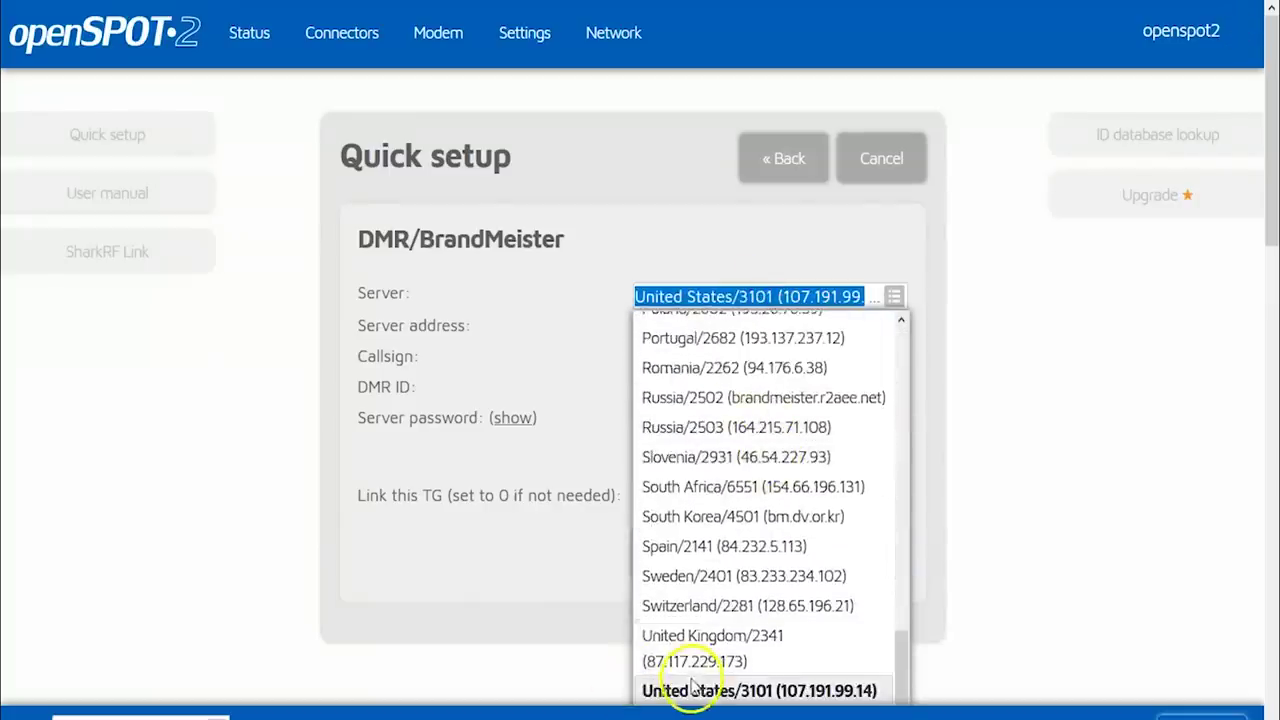
left_click(766, 691)
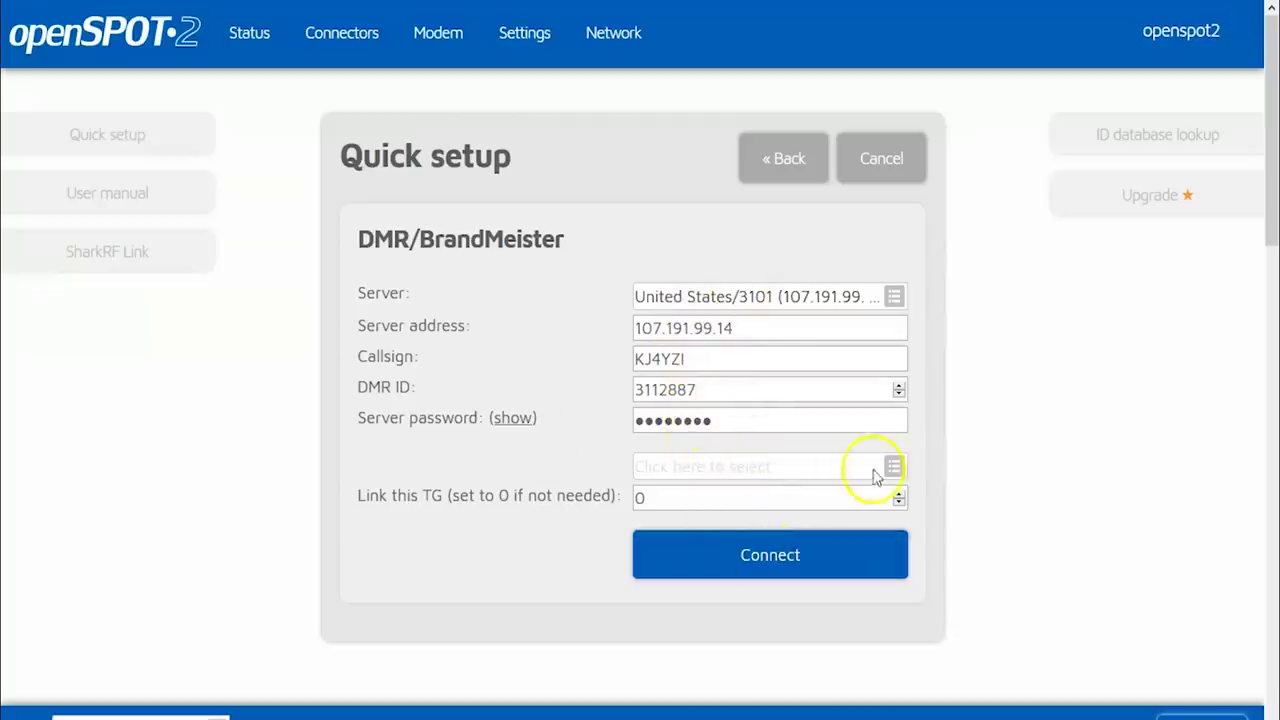
Link talkgroup 310 (TAC-310 USA DMRX) and connect to the BrandMeister server
left_click(740, 468)
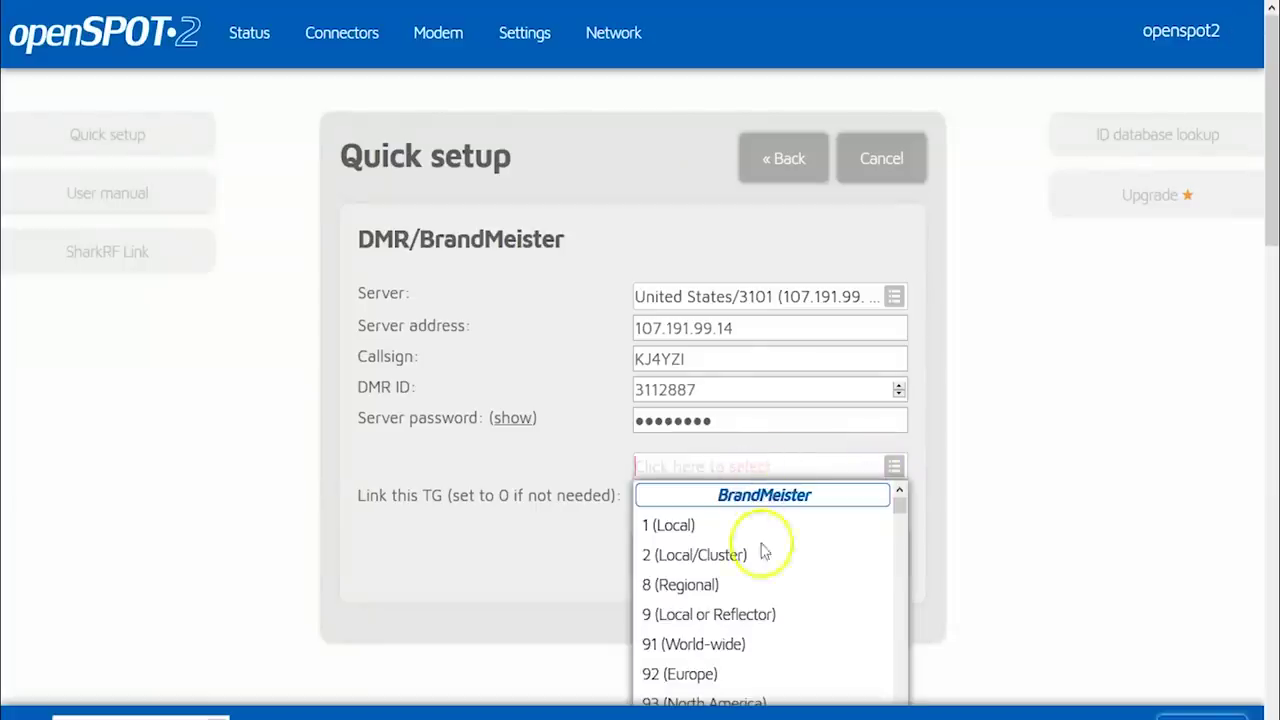
scroll(771, 571, "down", 10)
scroll(771, 583, "down", 12)
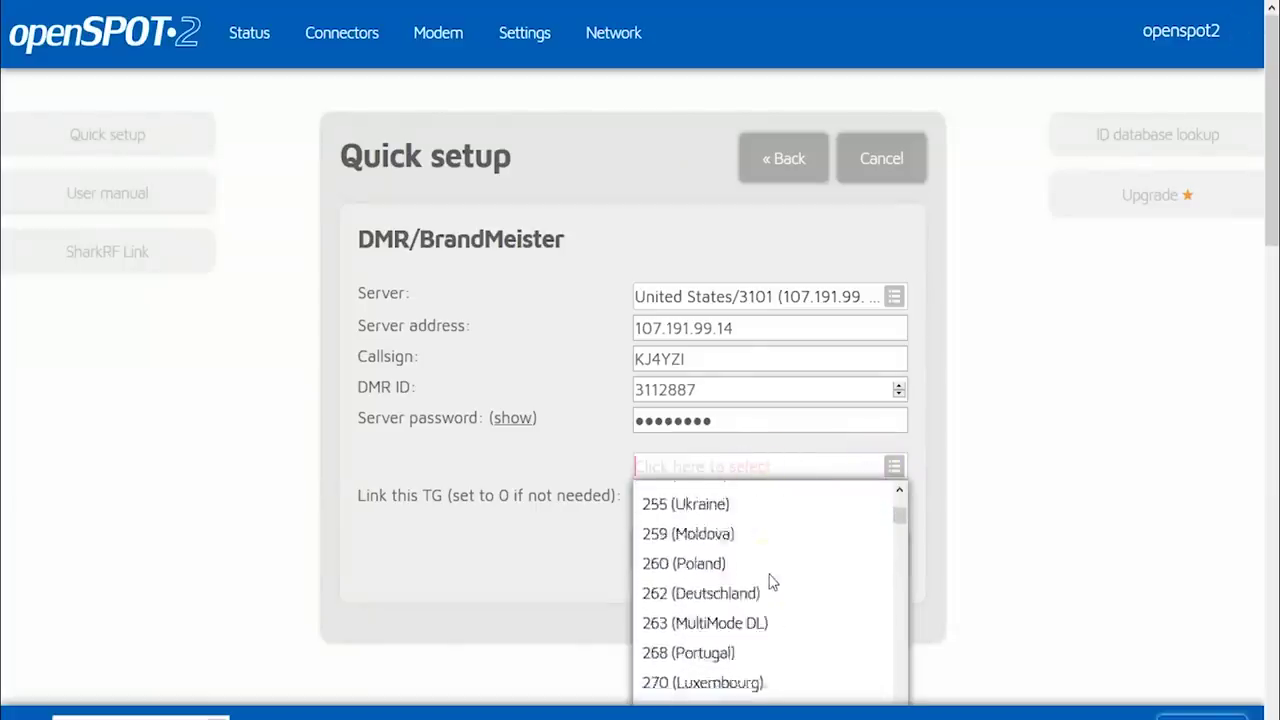
scroll(771, 580, "up", 3)
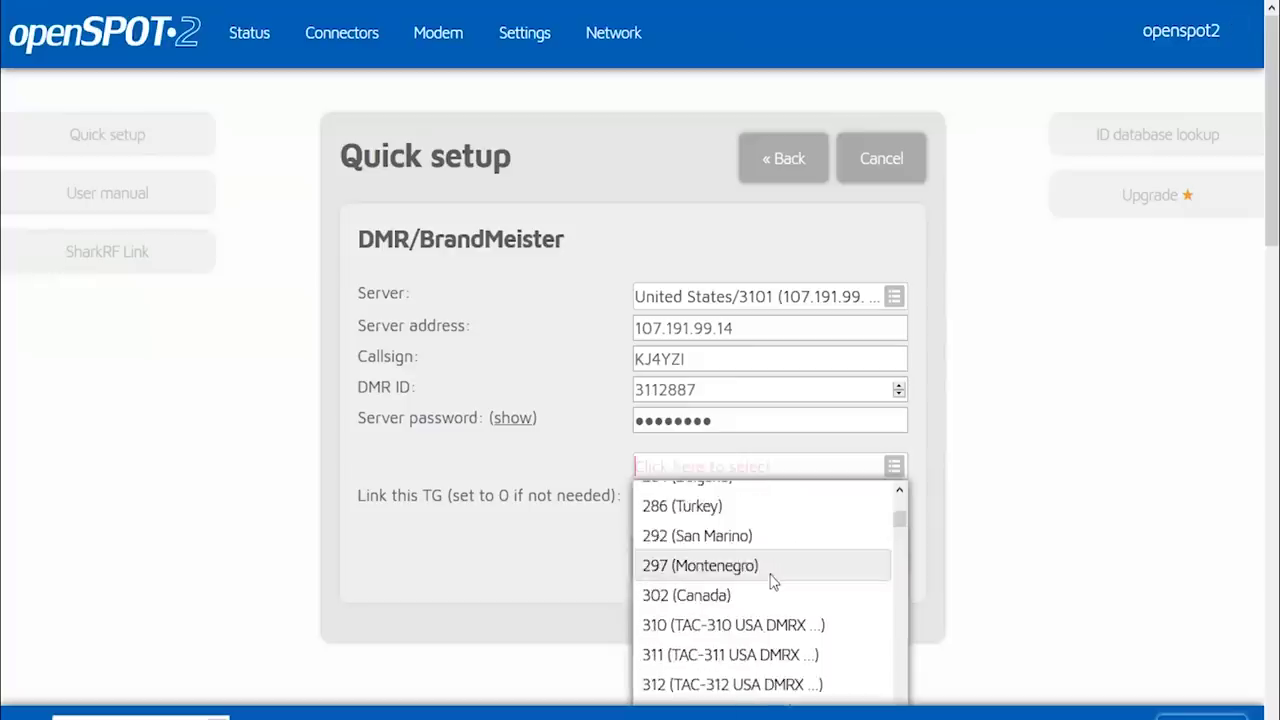
scroll(771, 583, "down", 2)
scroll(775, 585, "up", 2)
left_click(740, 628)
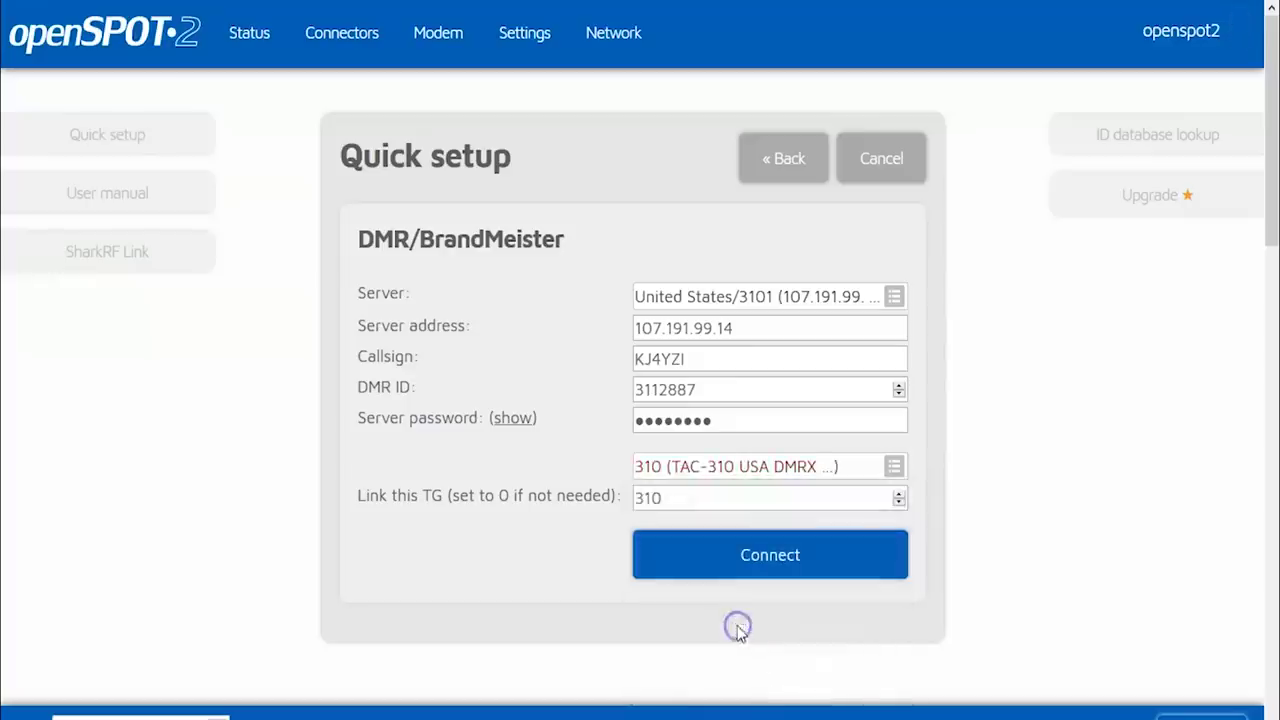
left_click(770, 557)
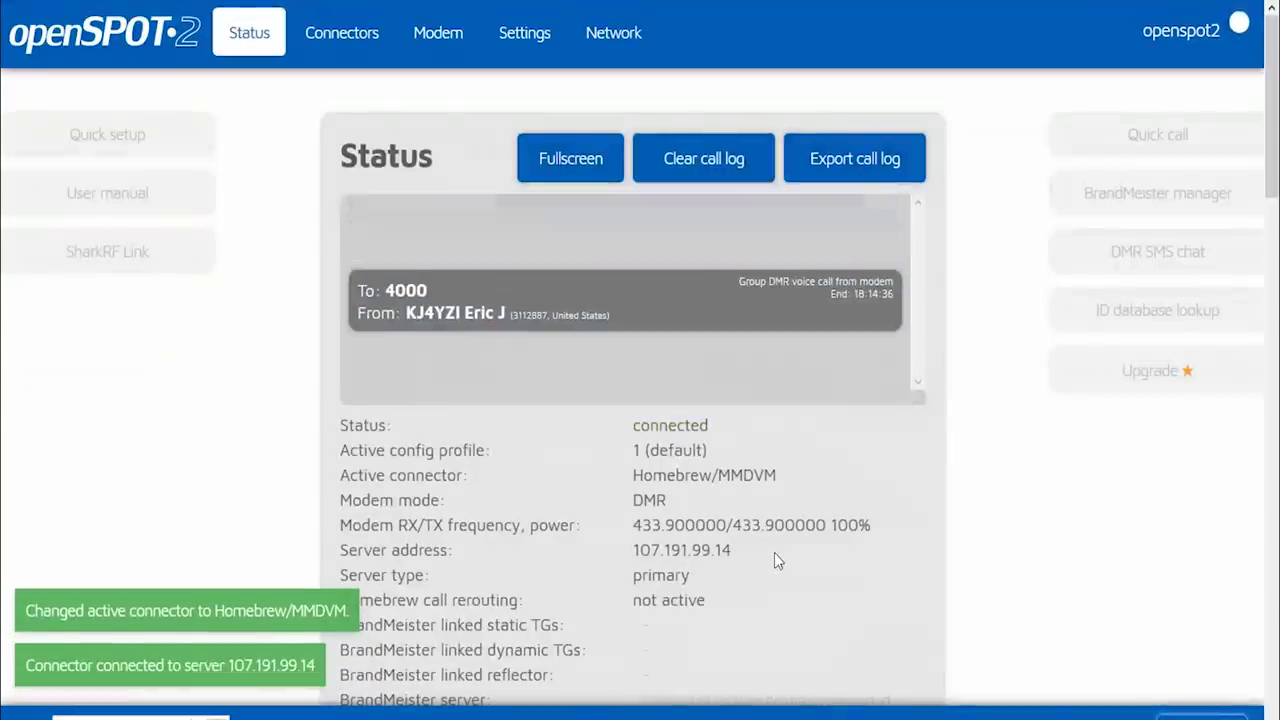
Review the recent calls in the call log and the hotspot's connection details on the status page
left_click(388, 271)
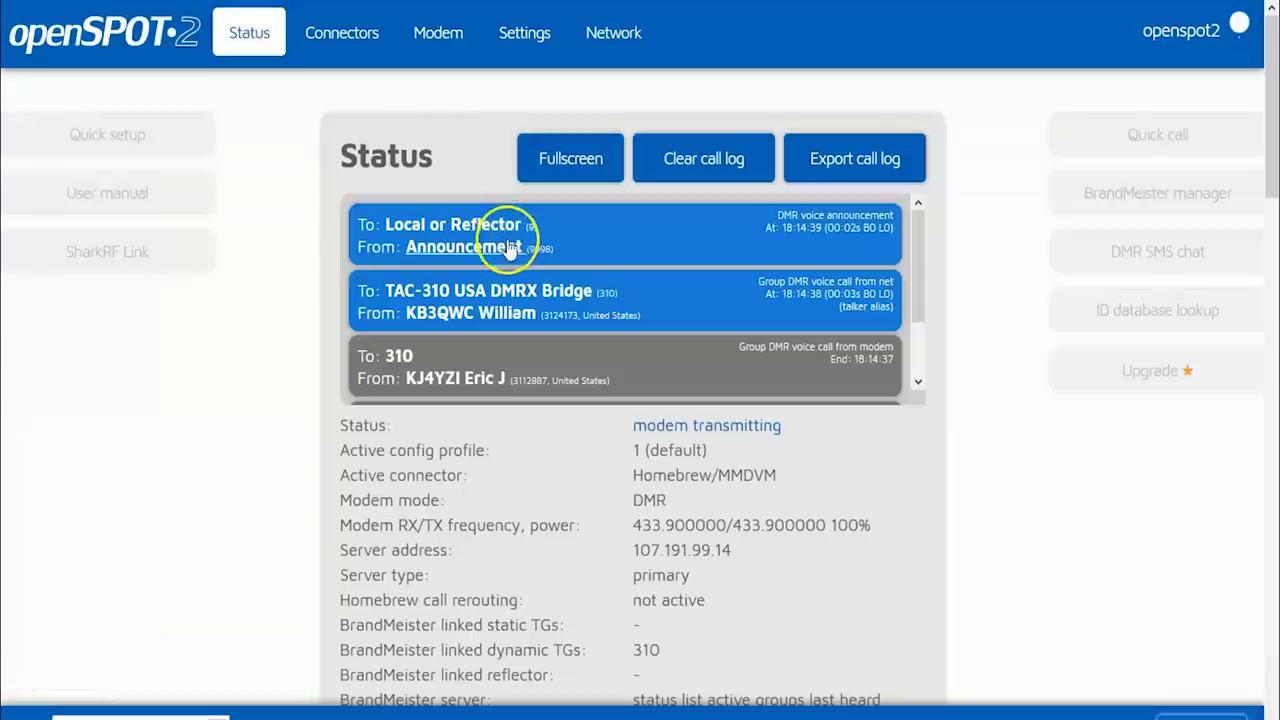
mouse_move(508, 248)
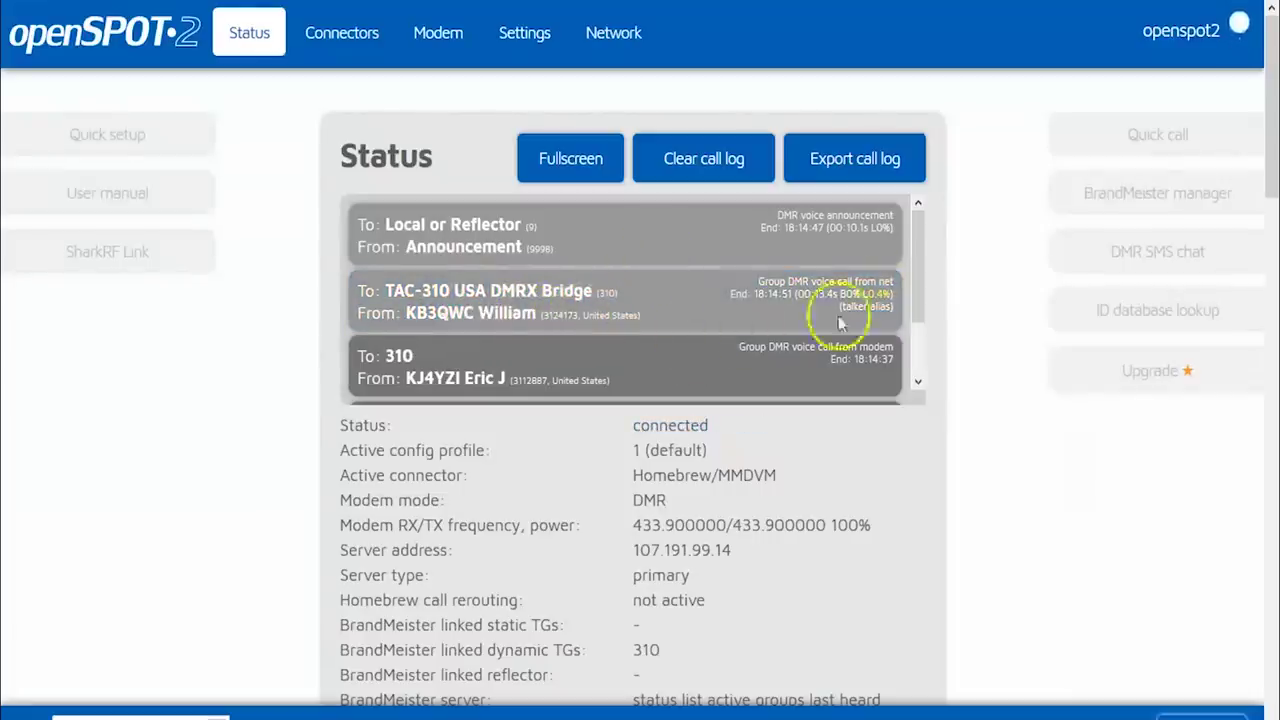
mouse_move(919, 243)
left_mouse_down()
mouse_move(916, 318)
mouse_move(918, 259)
left_mouse_up()
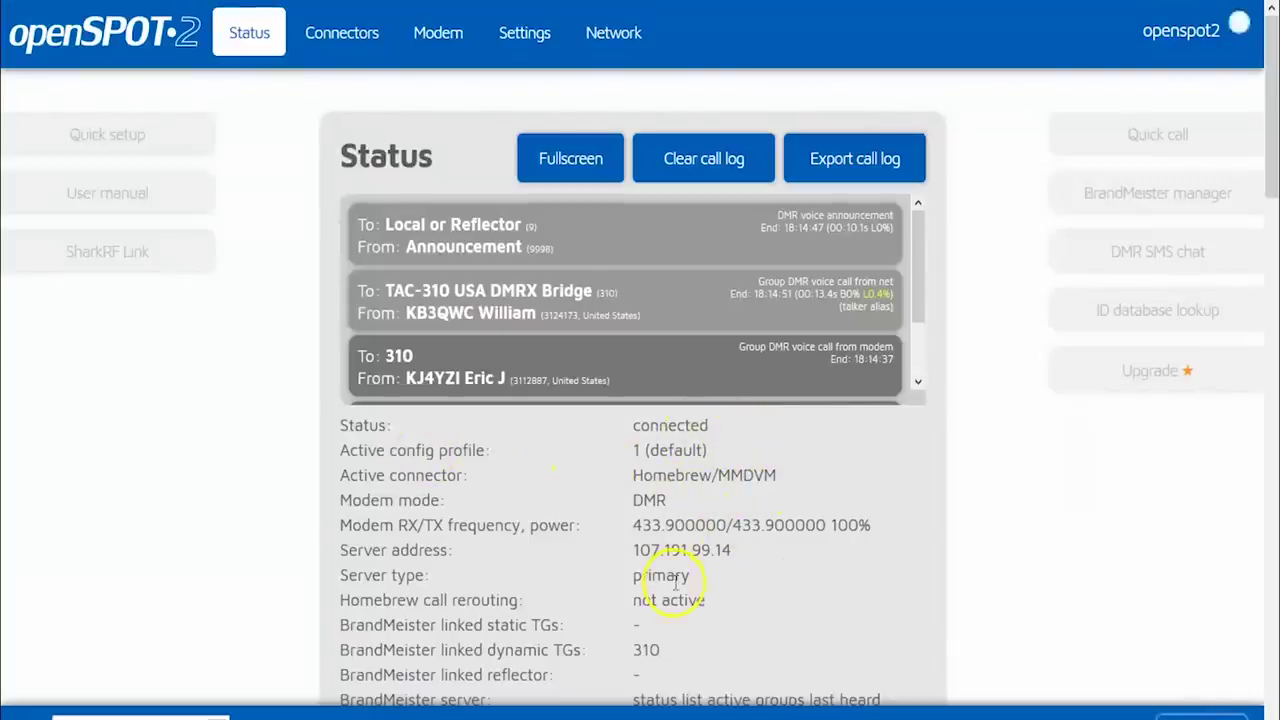
scroll(858, 620, "down", 2)
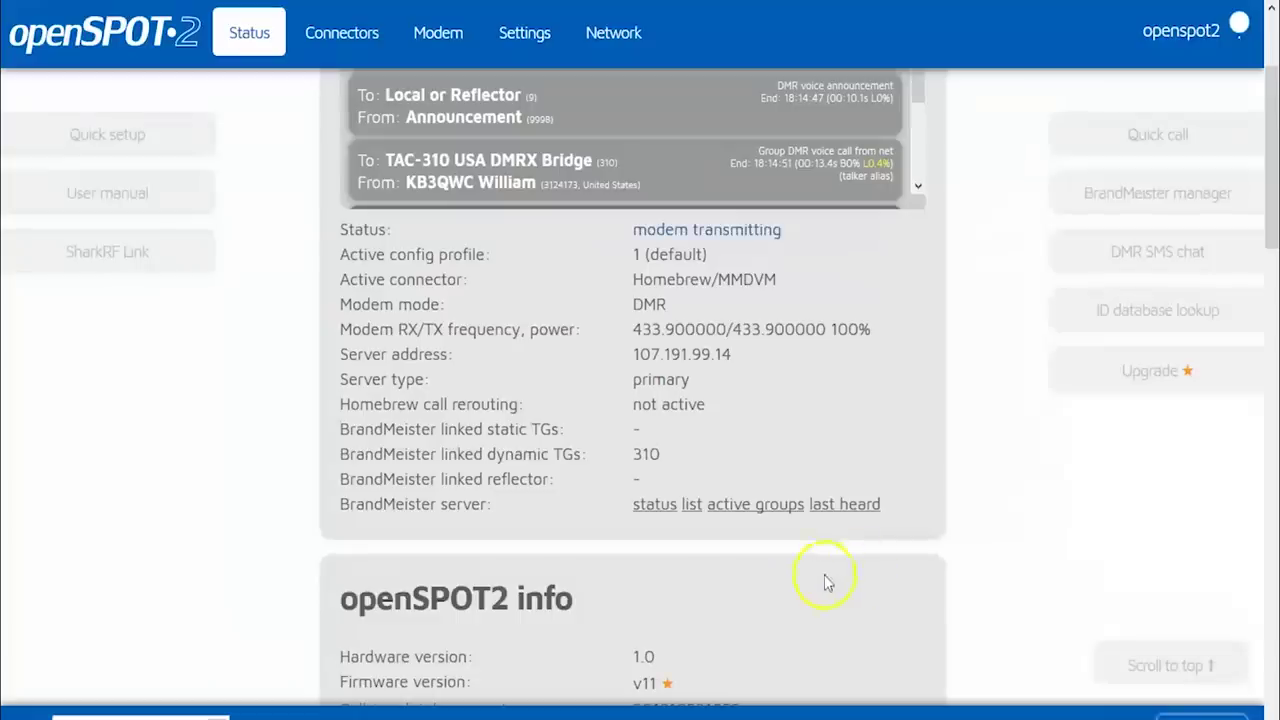
scroll(703, 585, "up", 2)
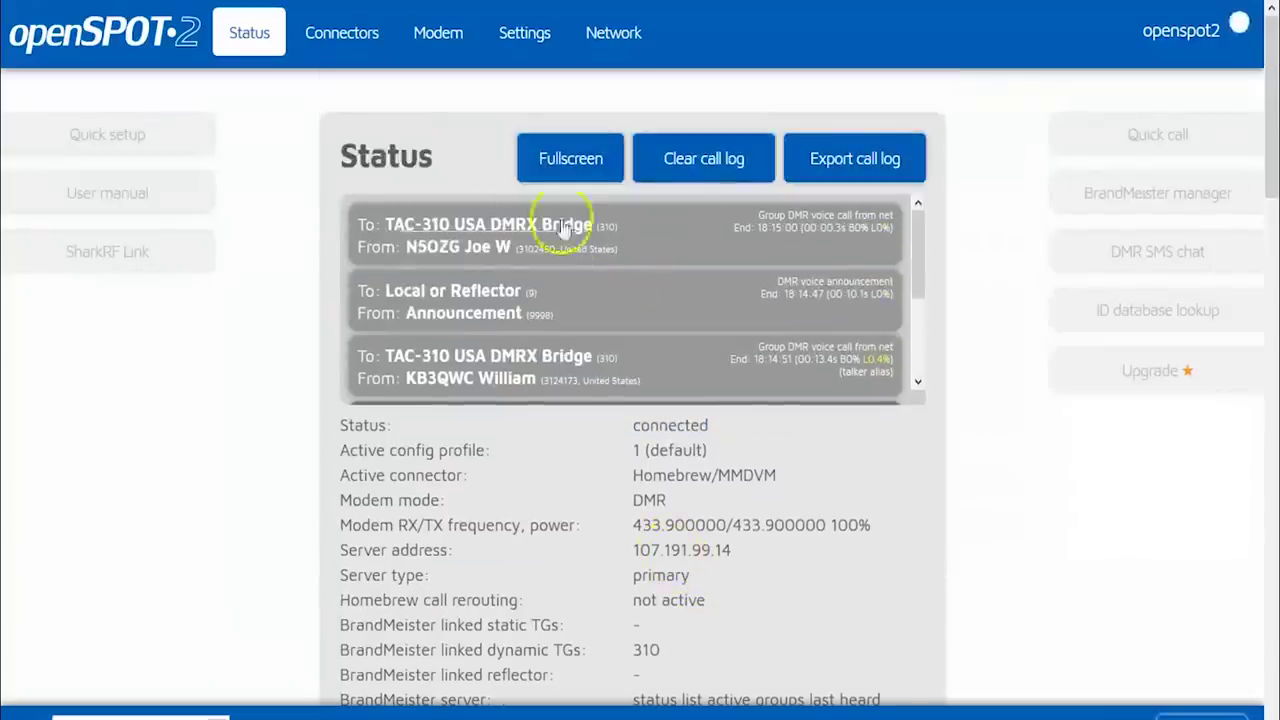
Start a new quick setup for a C4FM radio and choose FCS as the network type
left_click(108, 134)
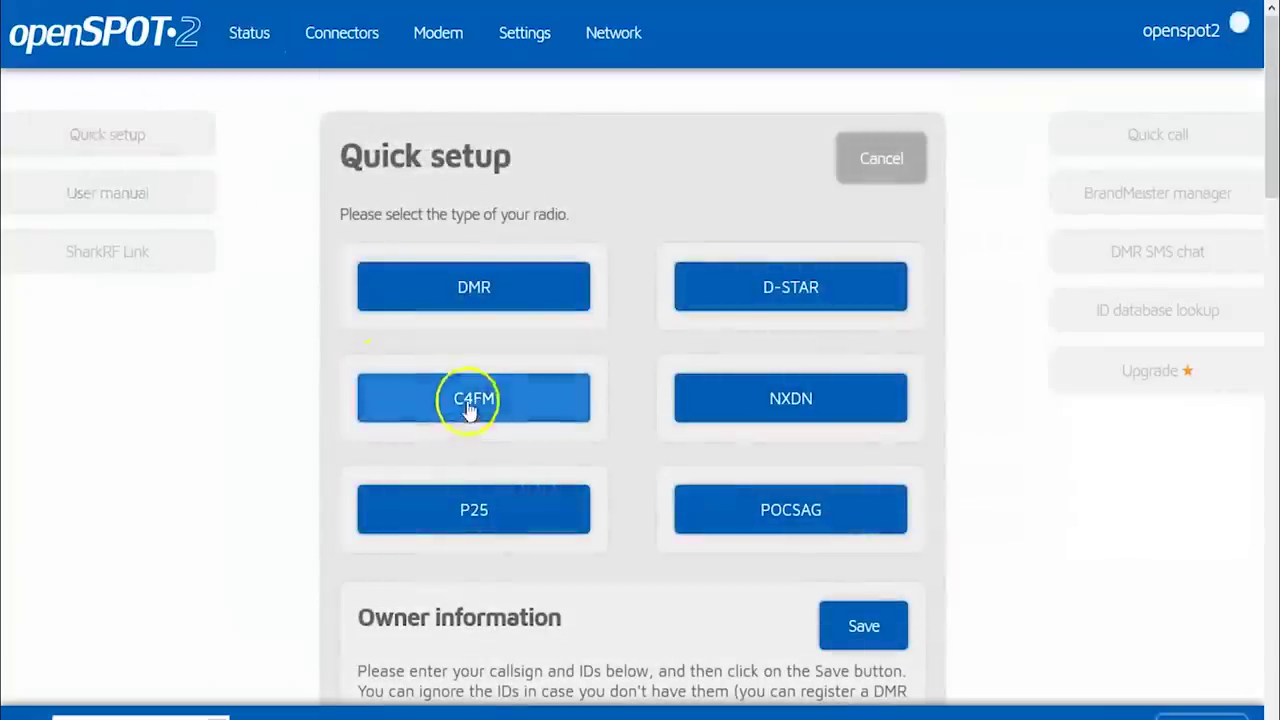
left_click(468, 398)
left_click(738, 293)
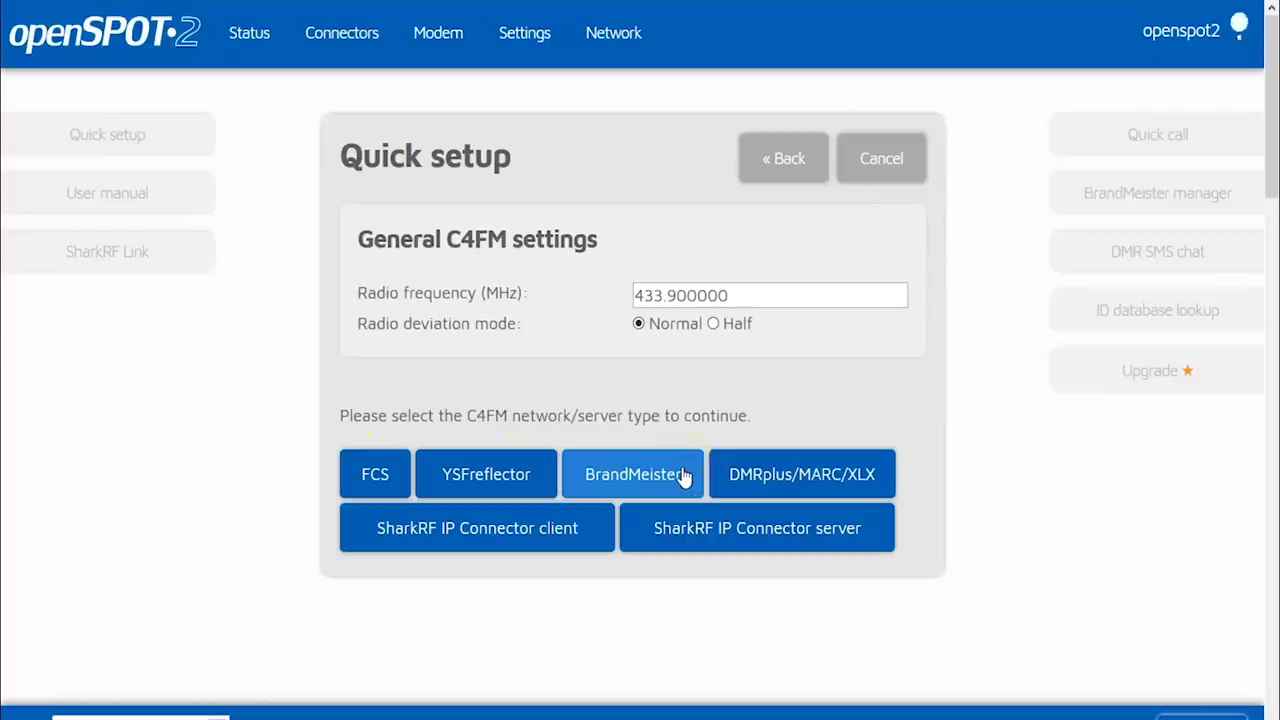
left_click(400, 483)
left_click(486, 484)
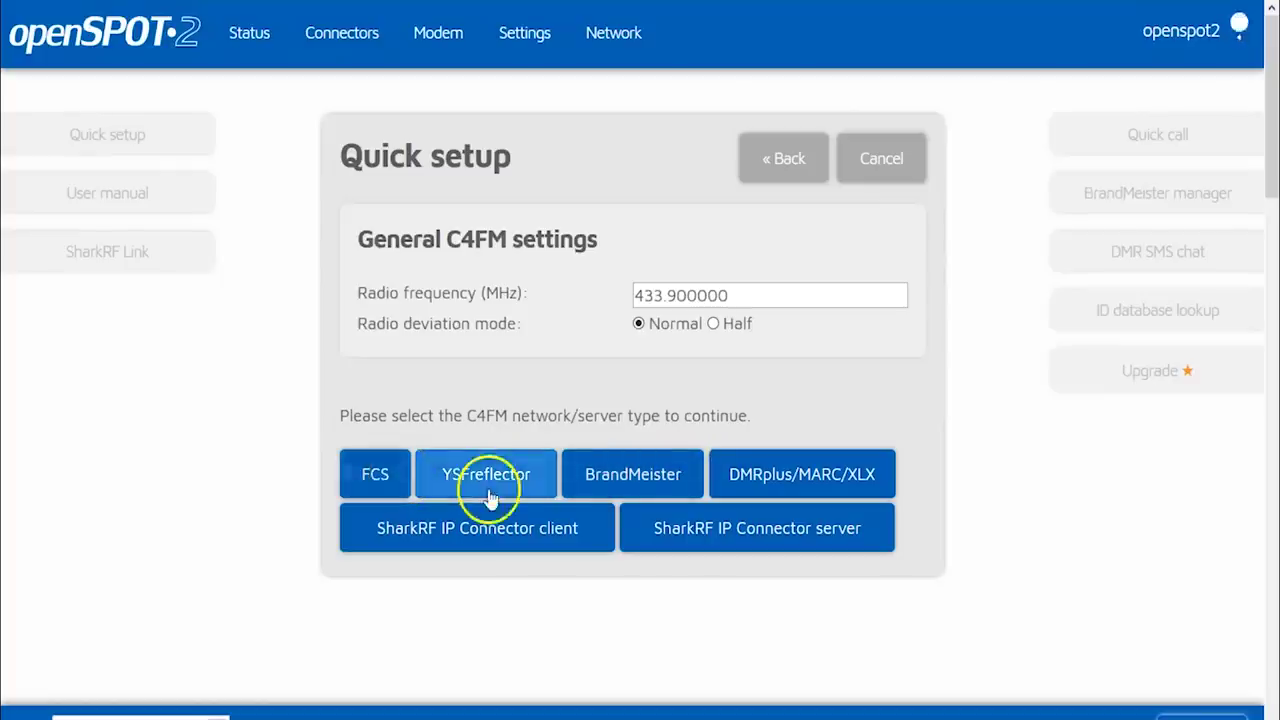
left_click(383, 480)
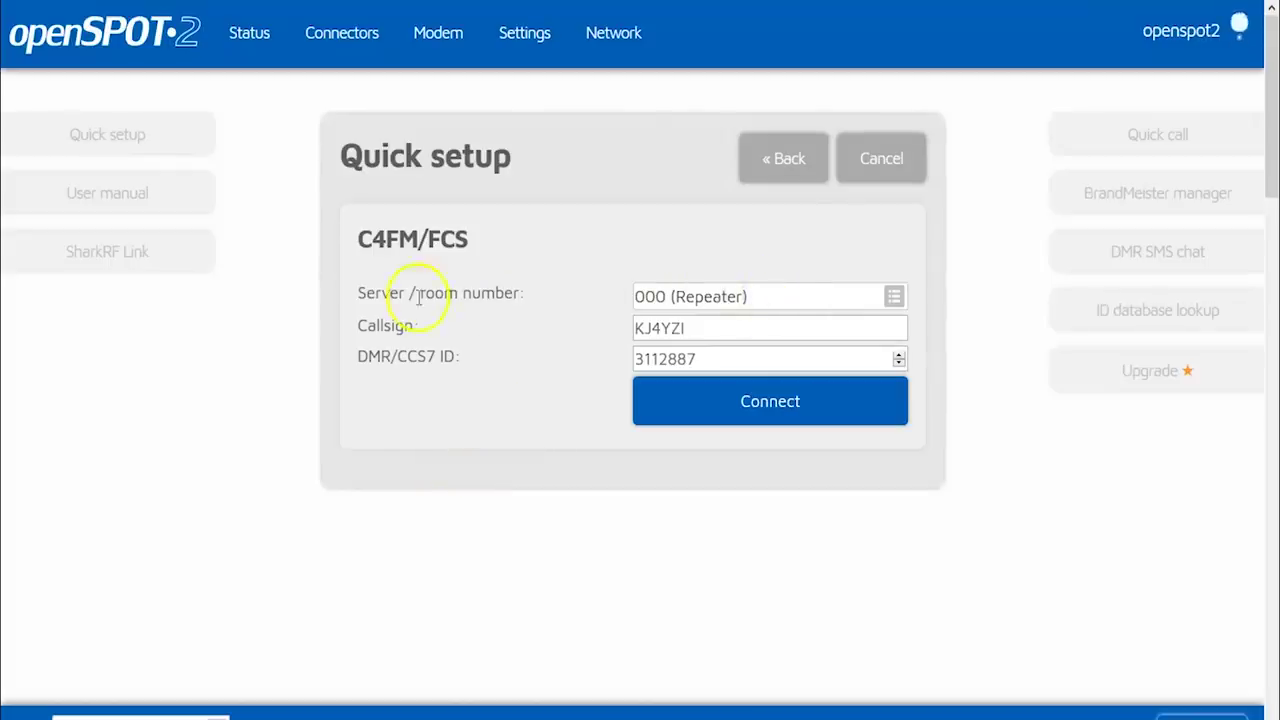
Set the server and room to 090 (America Link WIRES-X) under FCS002 and connect
left_click(767, 297)
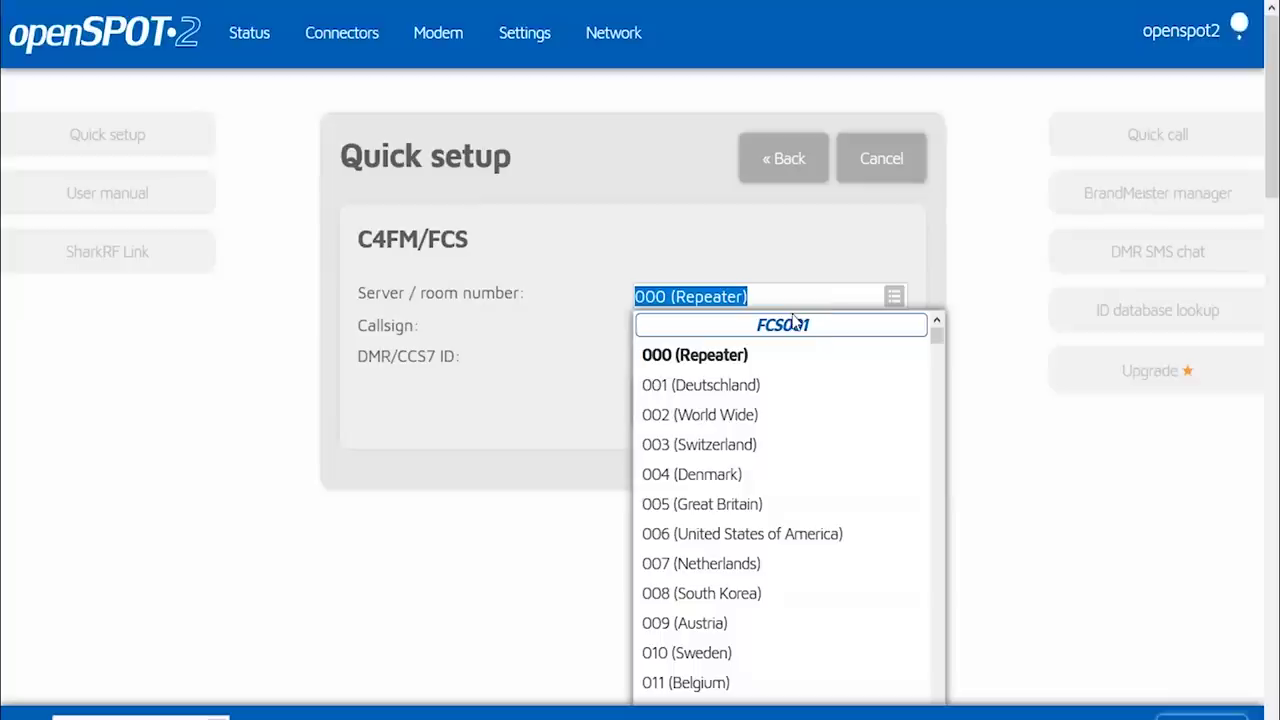
left_click(802, 338)
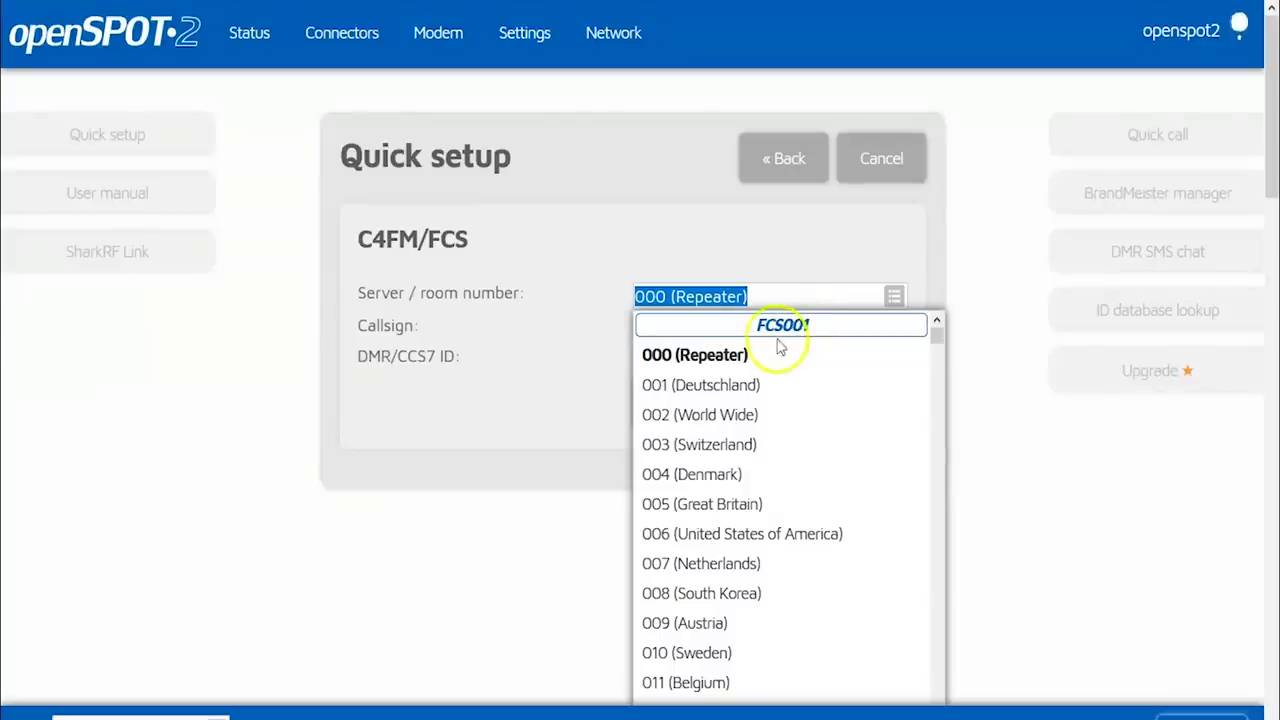
left_click(745, 300)
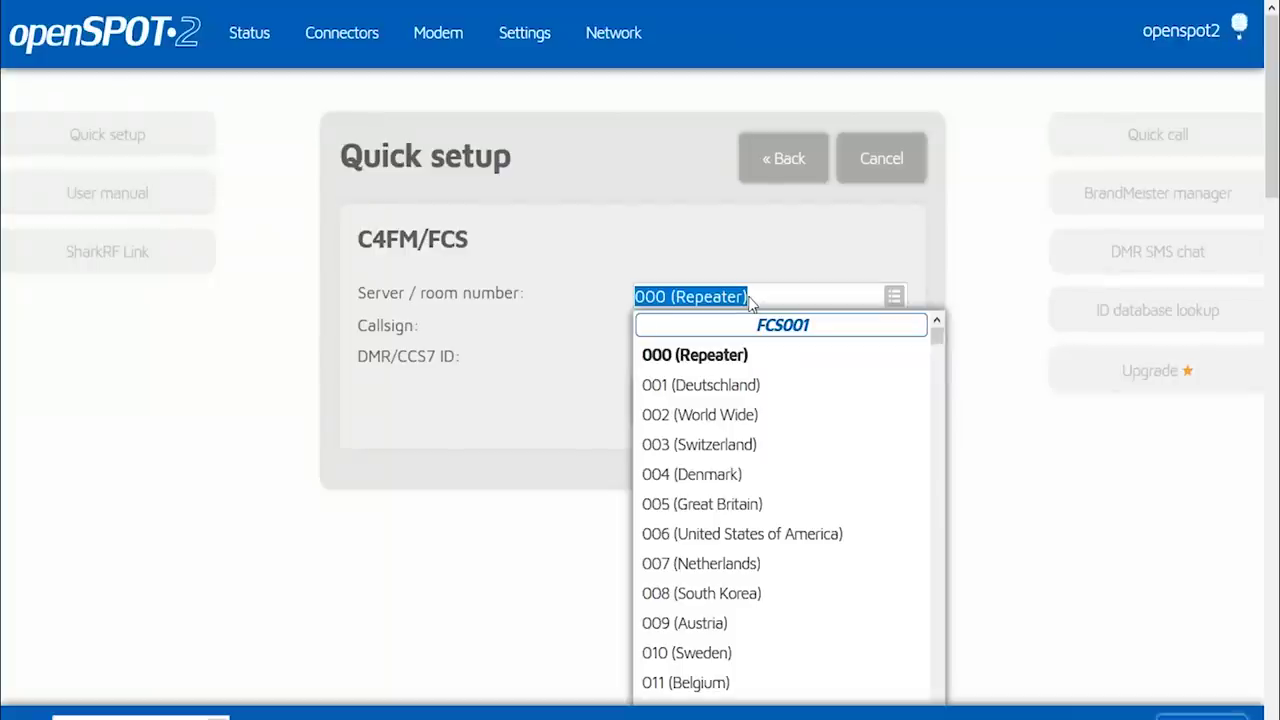
left_click(768, 298)
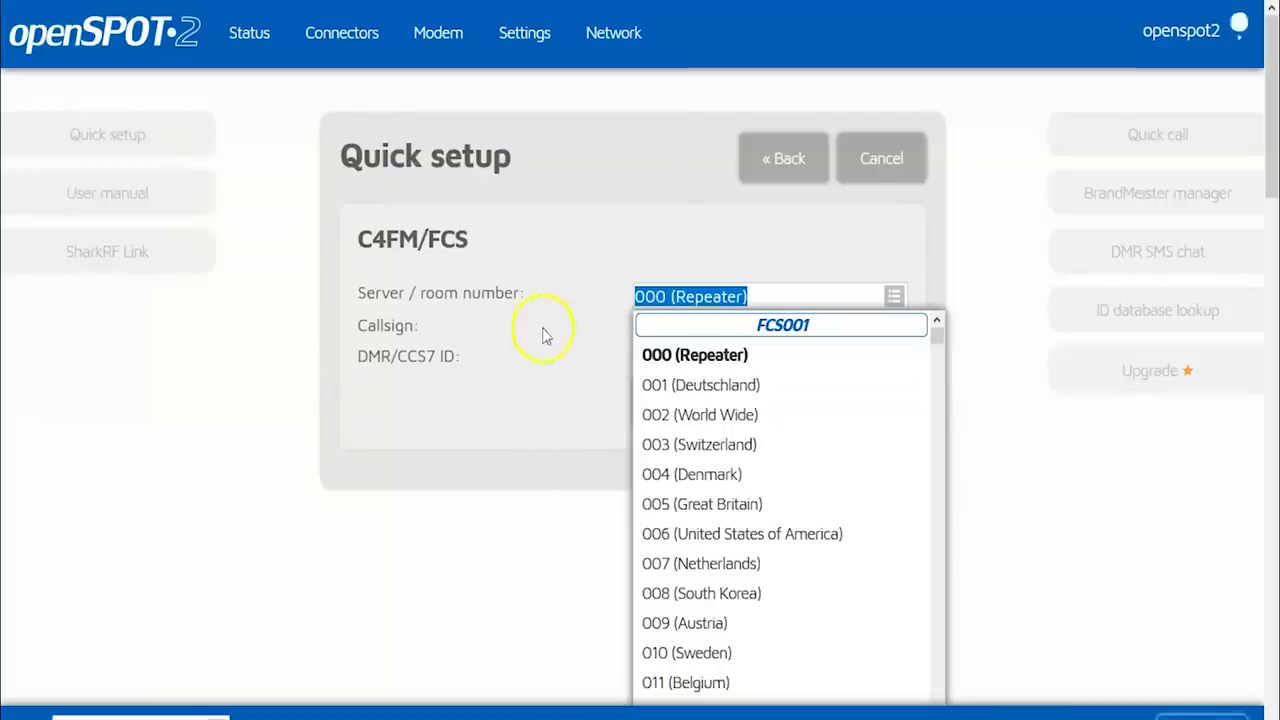
scroll(734, 491, "down", 18)
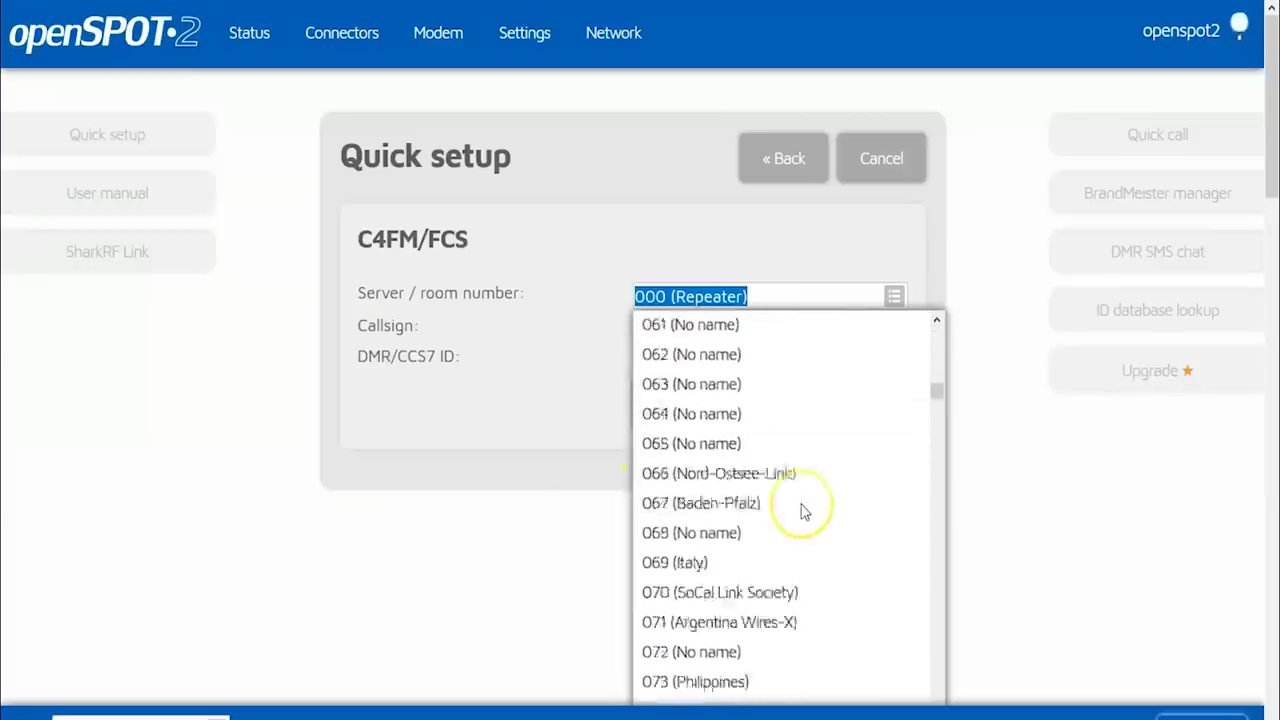
scroll(760, 513, "down", 6)
scroll(846, 531, "up", 5)
scroll(858, 545, "down", 8)
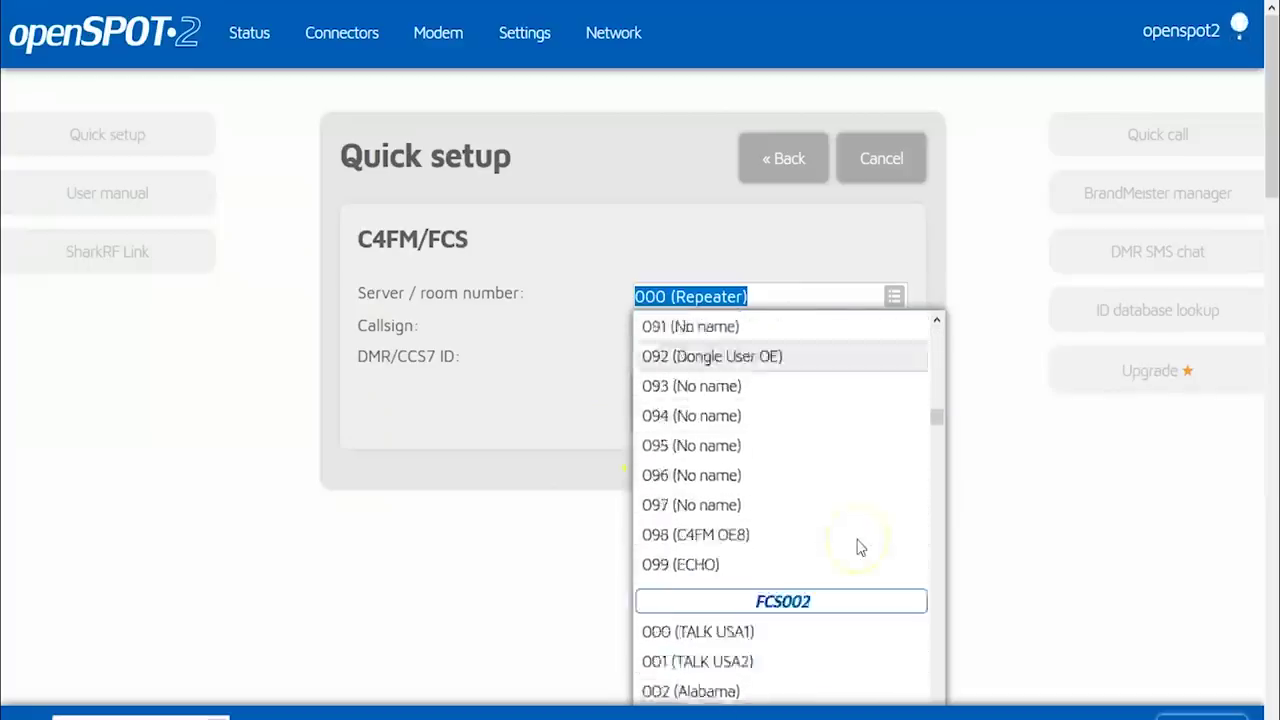
scroll(858, 545, "up", 4)
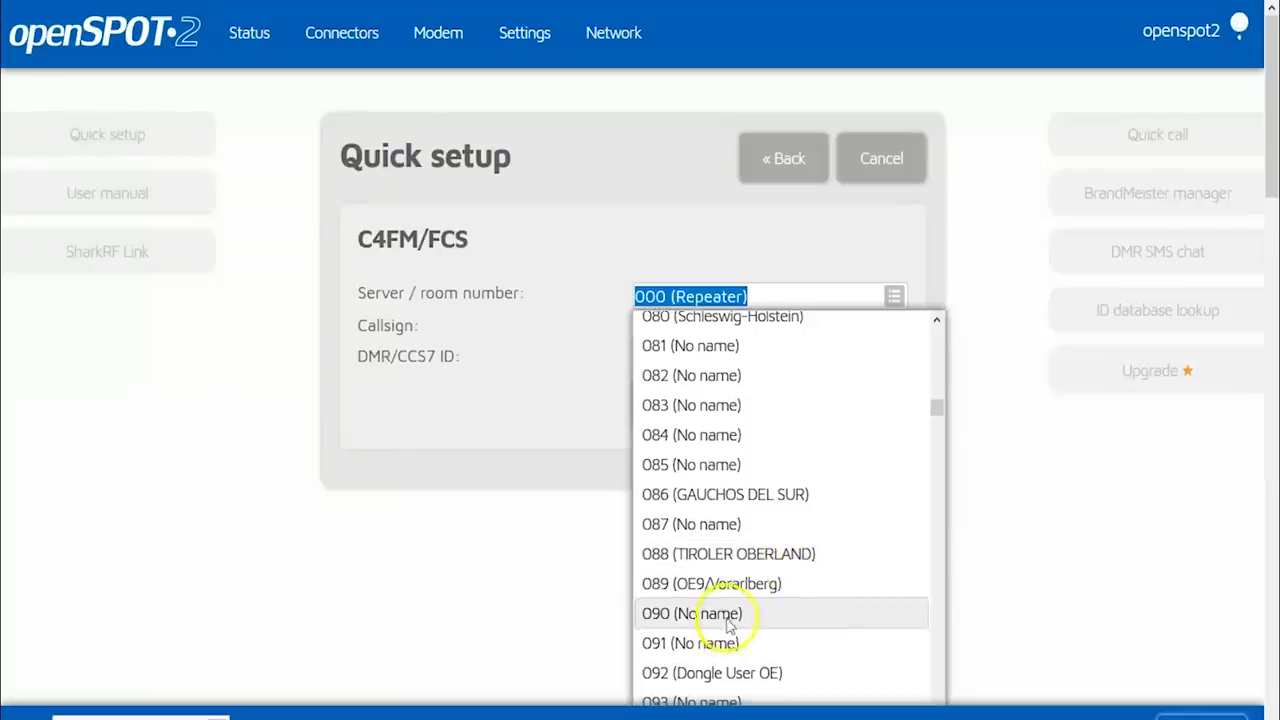
scroll(725, 622, "down", 7)
scroll(771, 563, "down", 20)
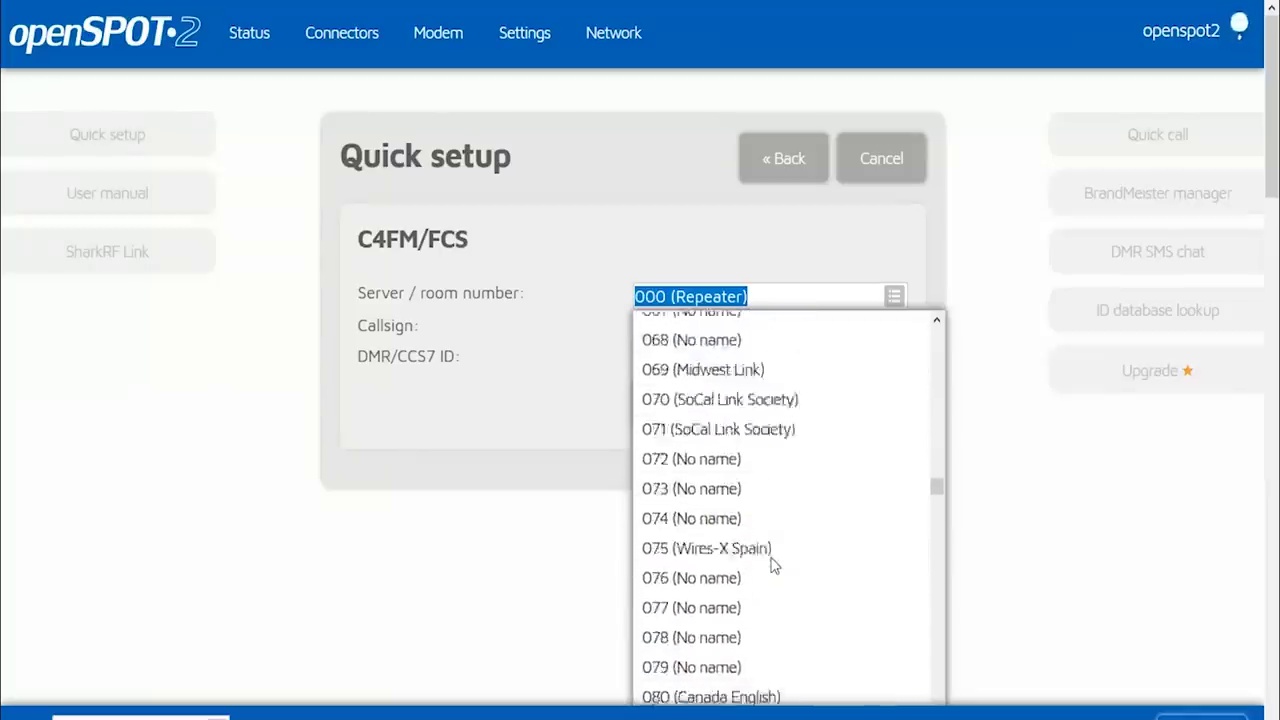
scroll(771, 563, "down", 6)
scroll(771, 565, "up", 2)
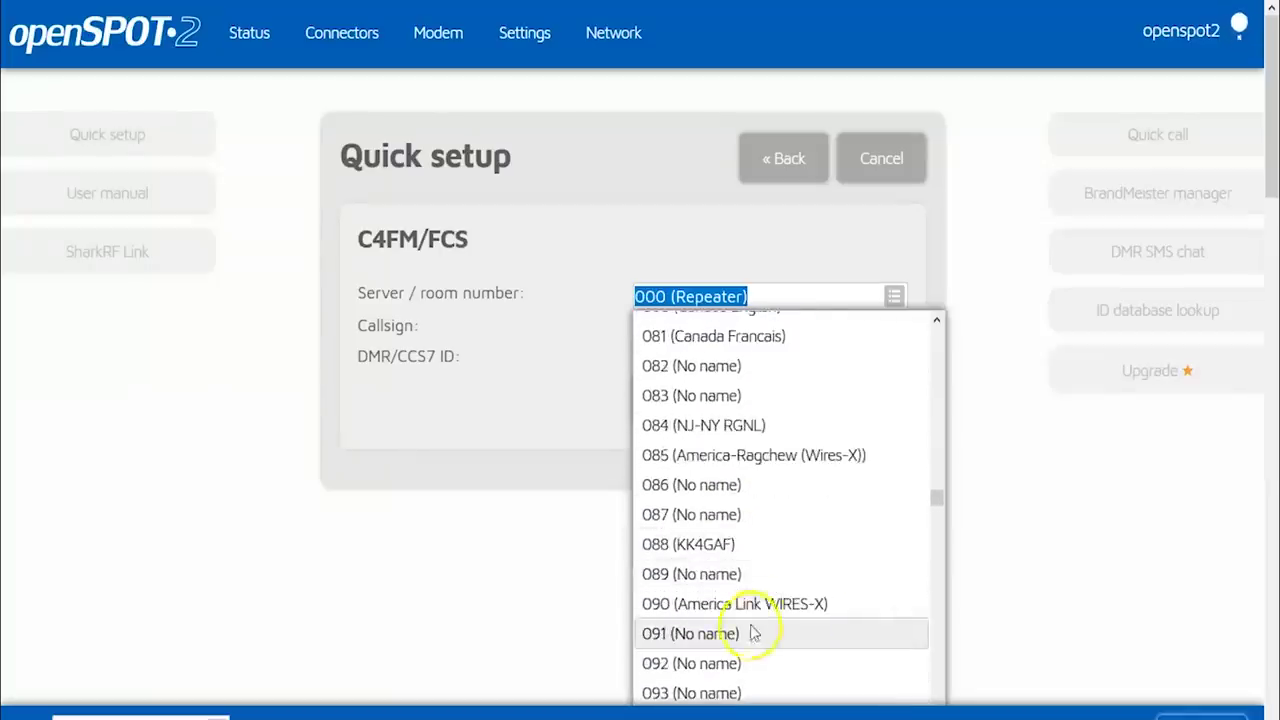
left_click(786, 607)
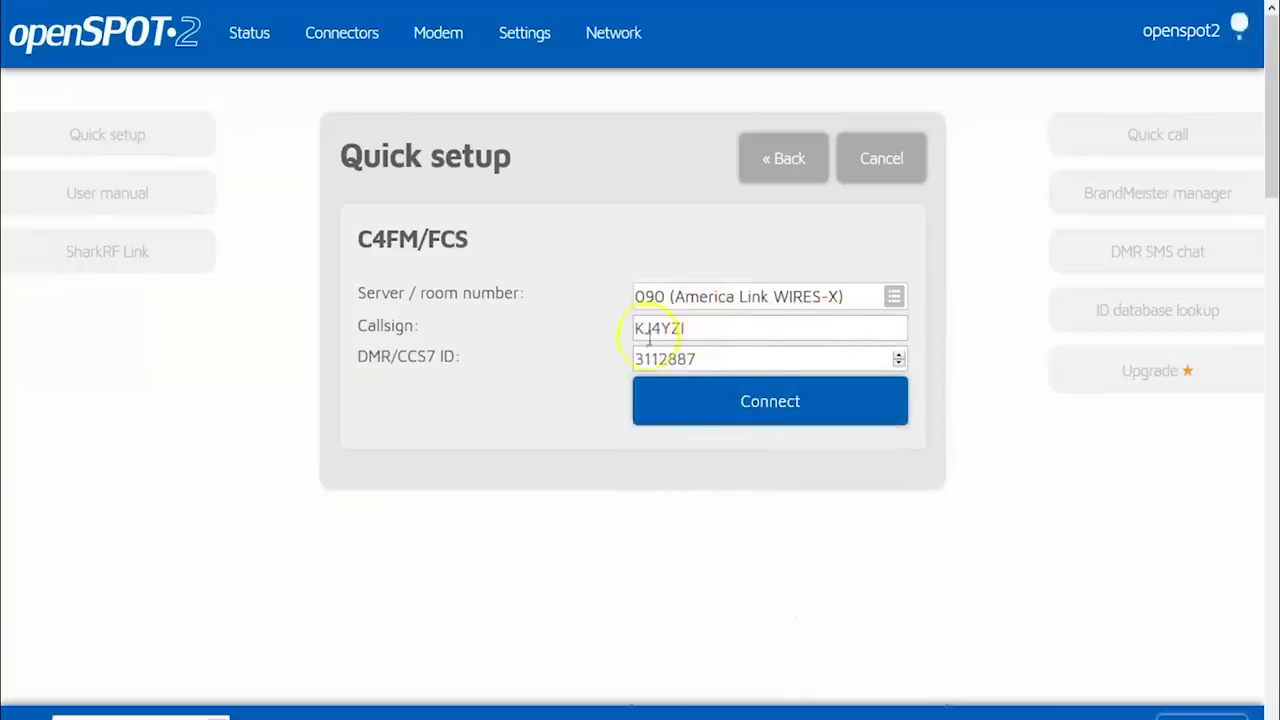
left_click(737, 403)
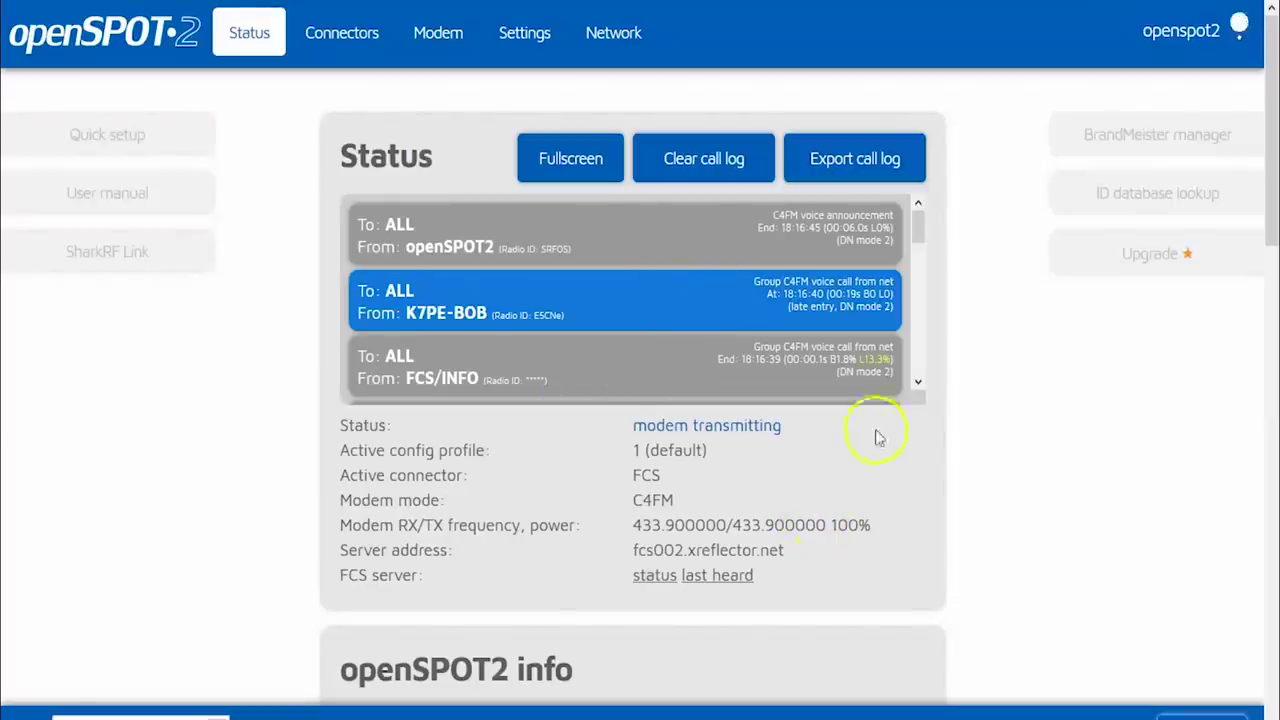
Start a new quick setup for a D-STAR radio and choose REF/XRF as the reflector type
left_click(126, 137)
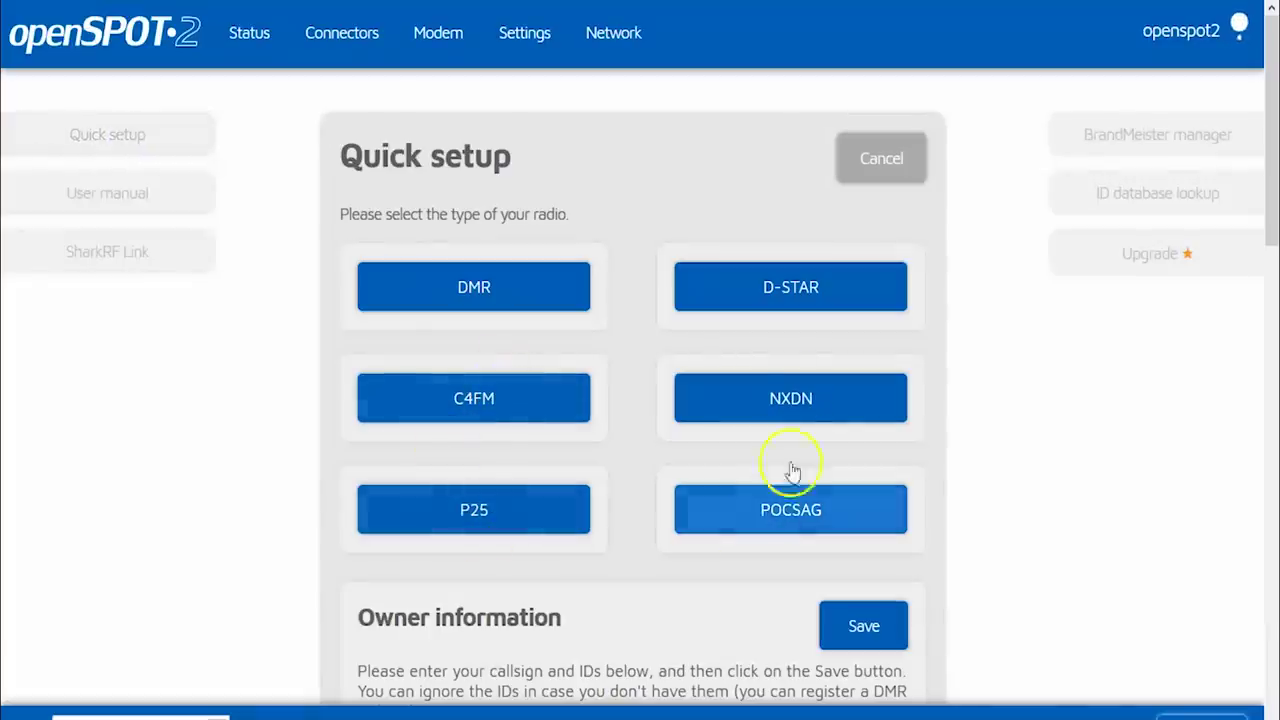
left_click(806, 282)
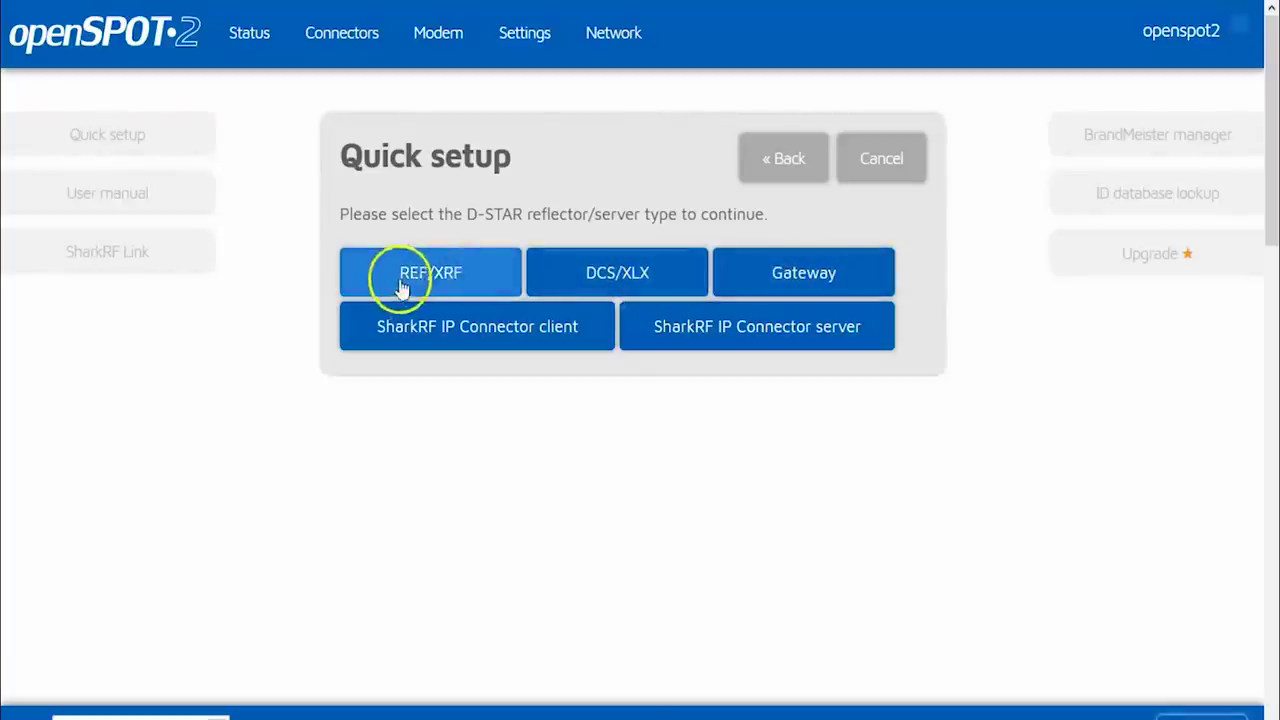
left_click(457, 280)
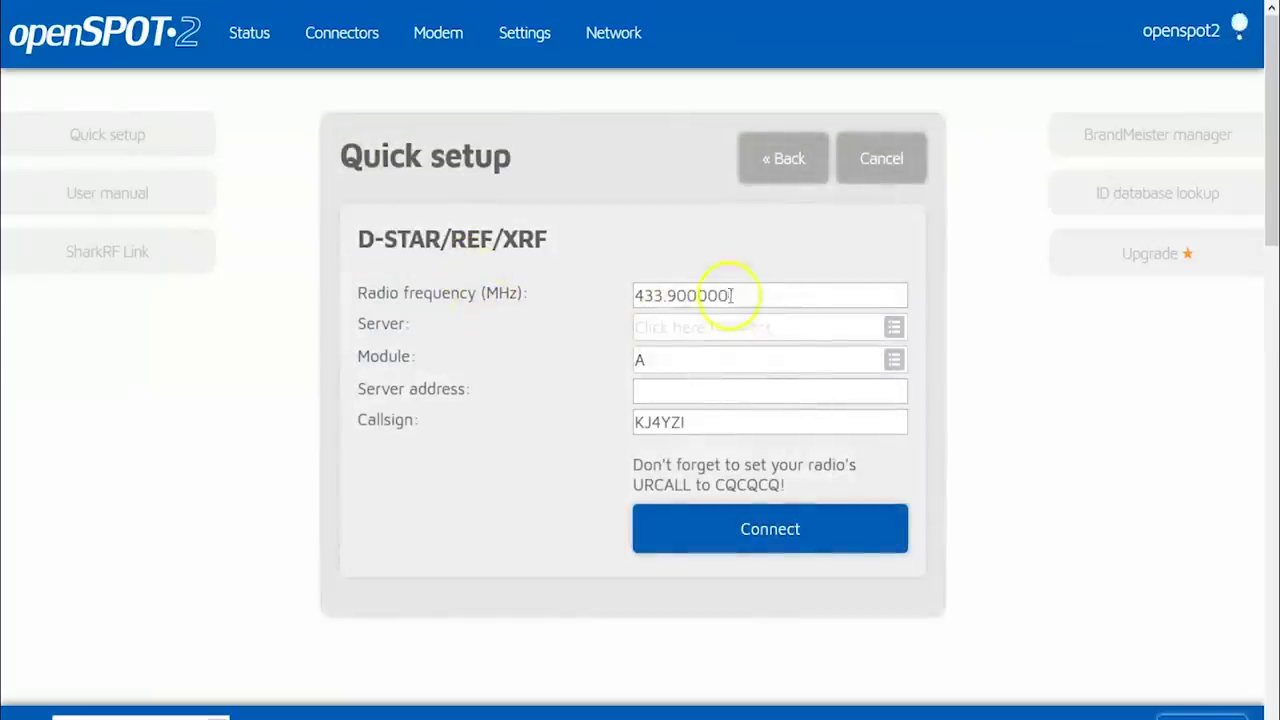
Select server REF030 with module C and connect to the D-STAR reflector
left_click(704, 328)
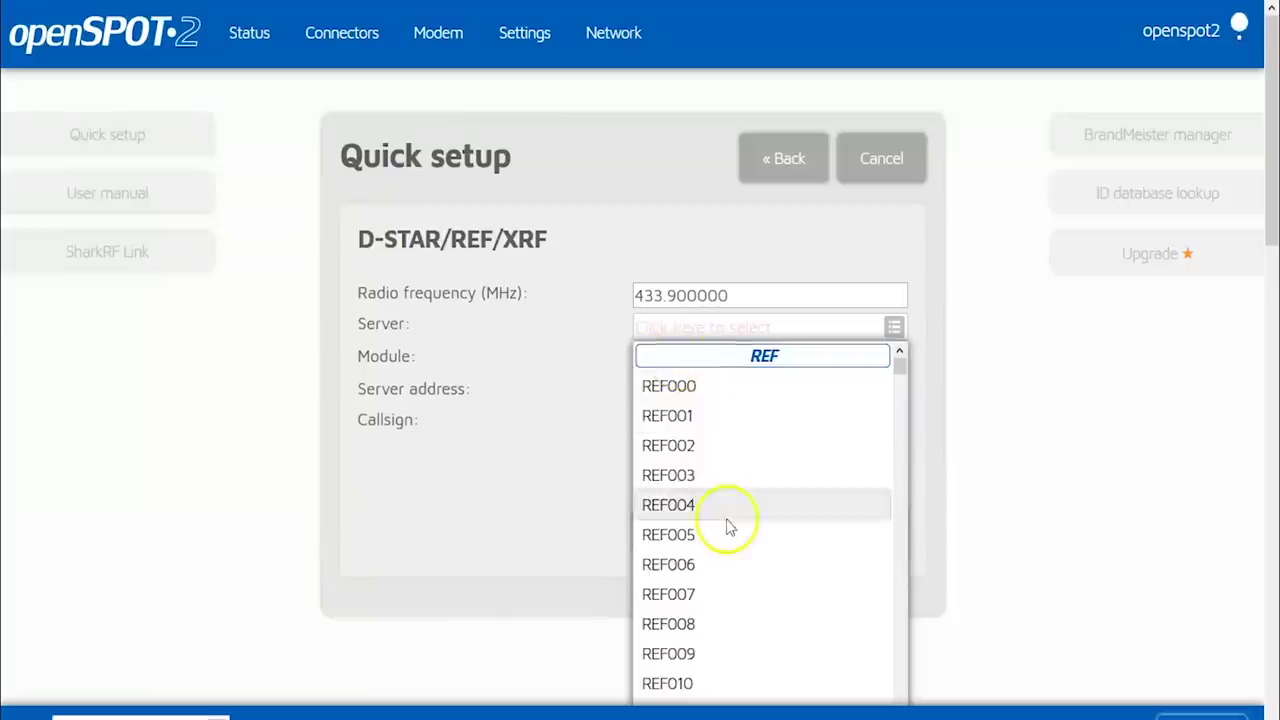
scroll(728, 525, "down", 10)
scroll(729, 526, "up", 3)
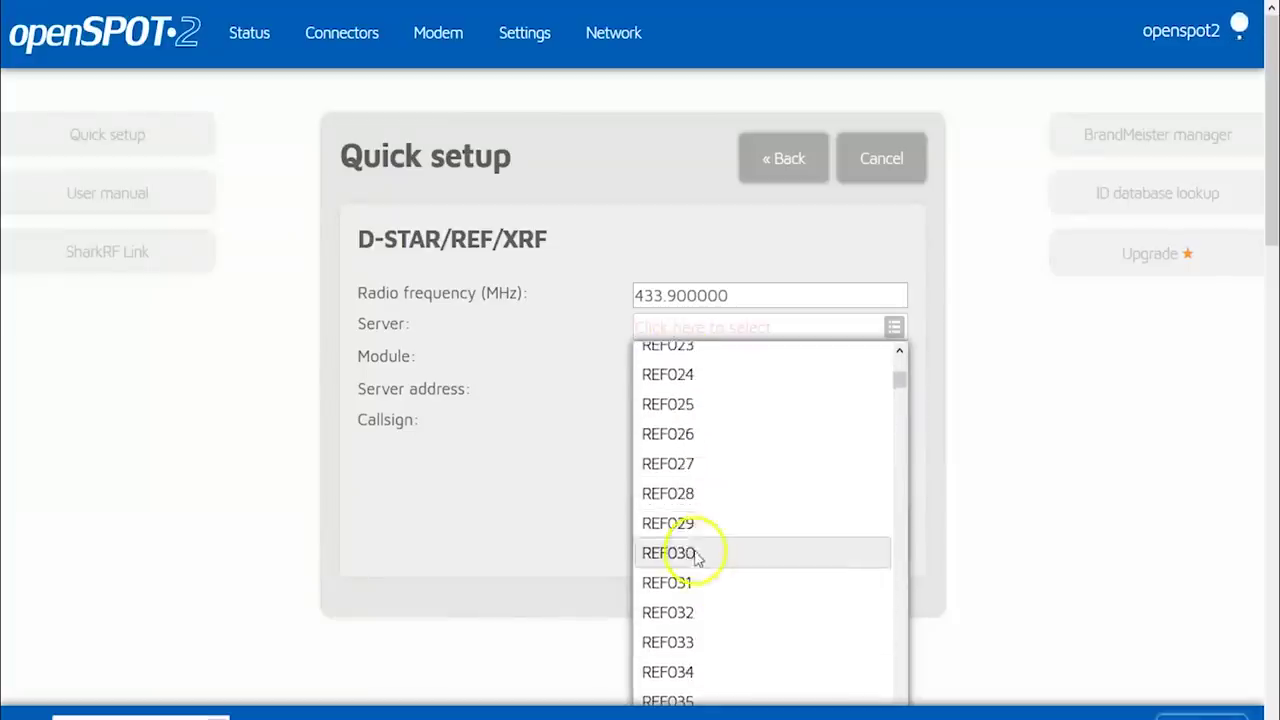
left_click(712, 549)
left_click(655, 360)
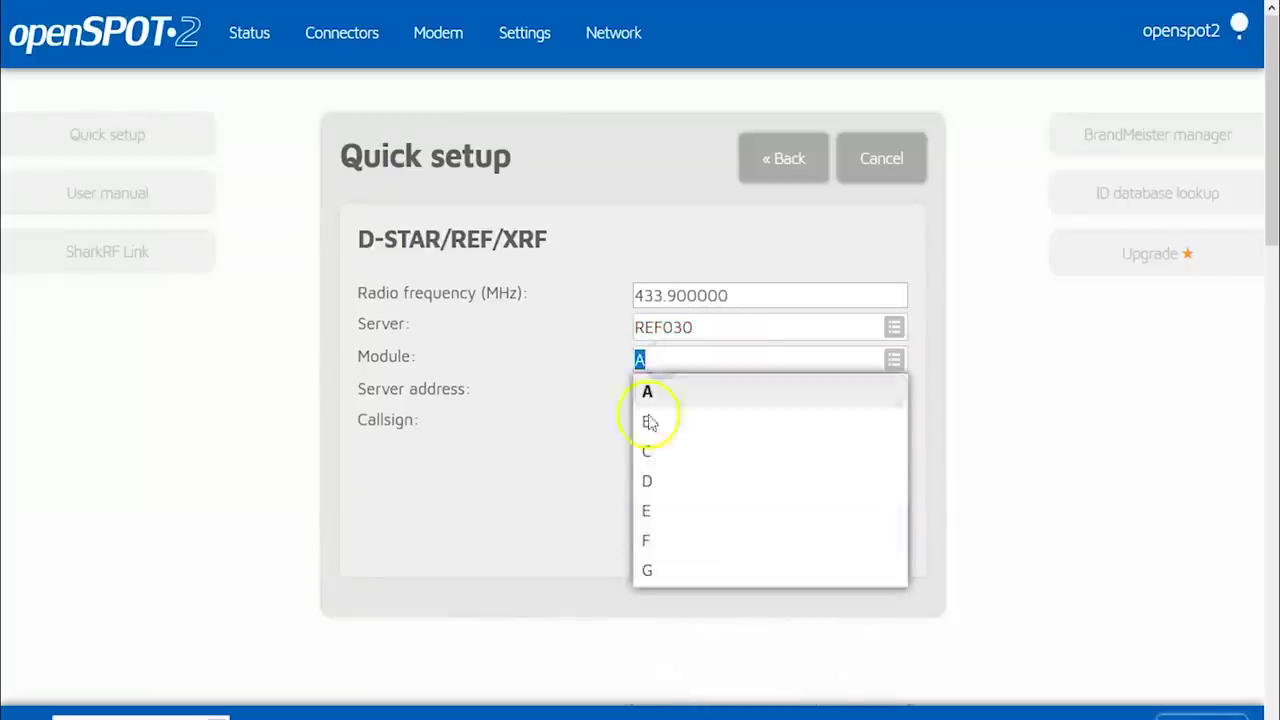
left_click(646, 449)
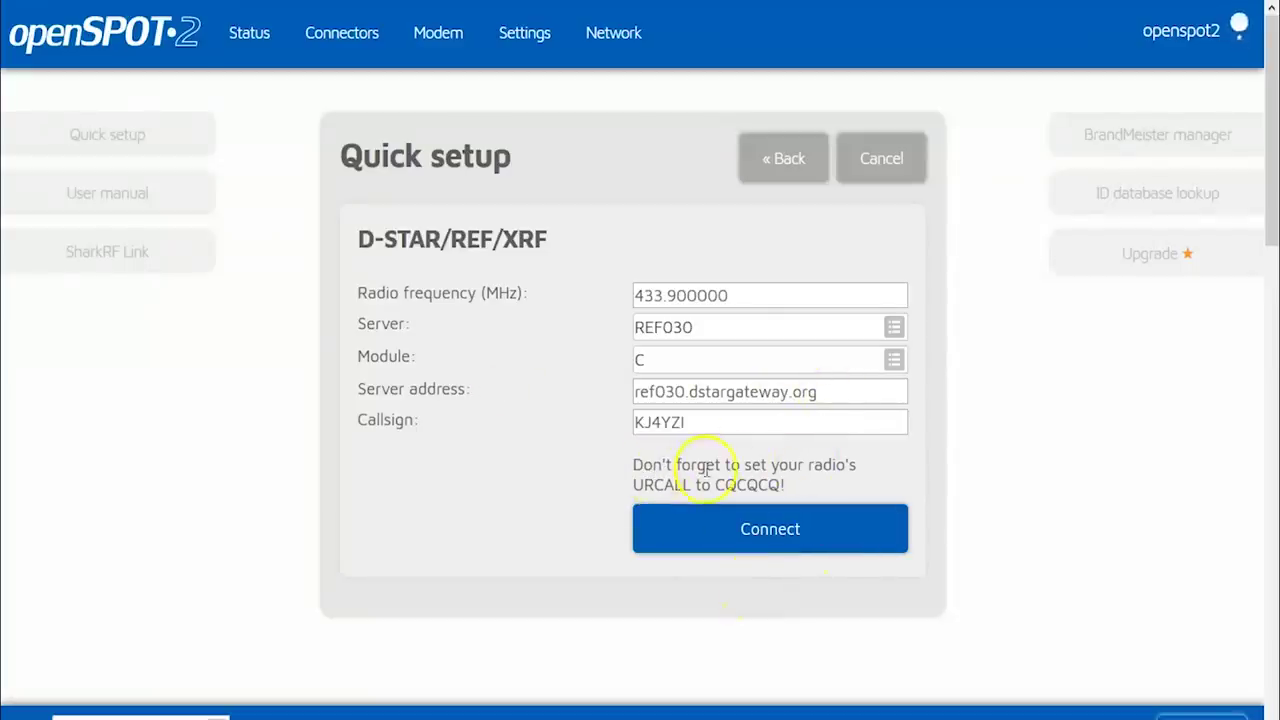
left_click(768, 545)
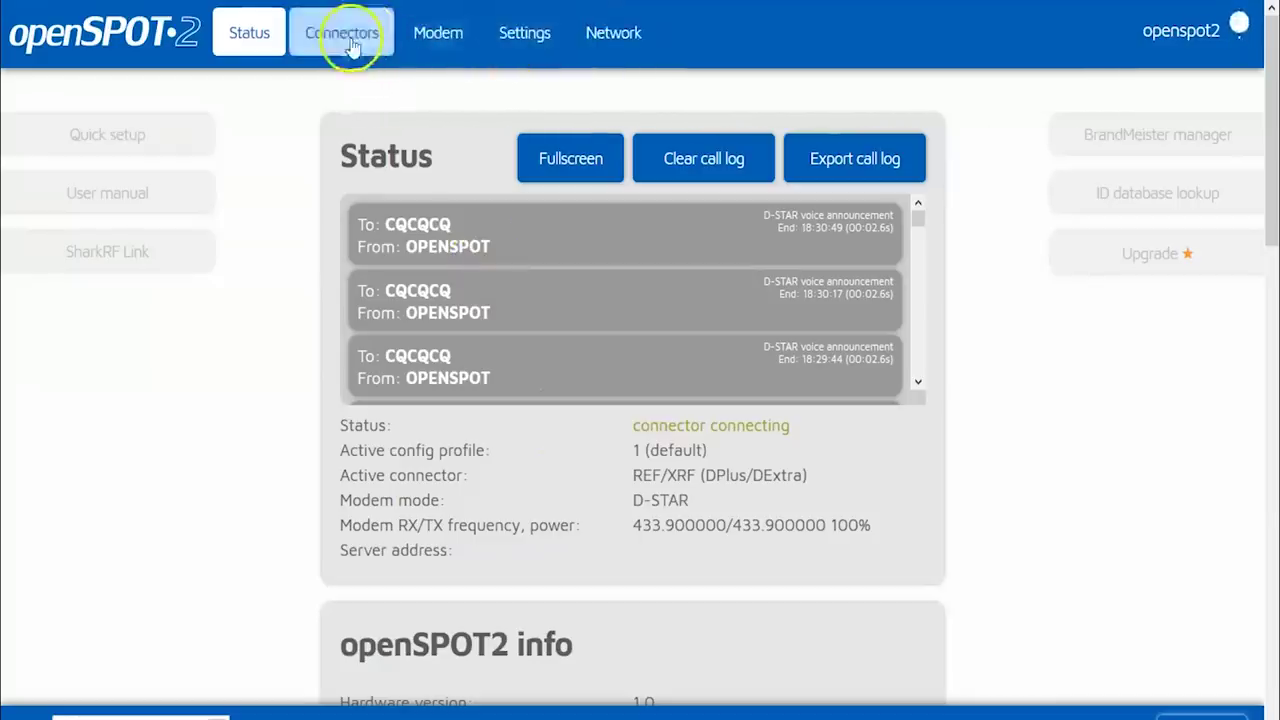
Switch the hotspot's active connector to FCS under System Fusion
left_click(345, 38)
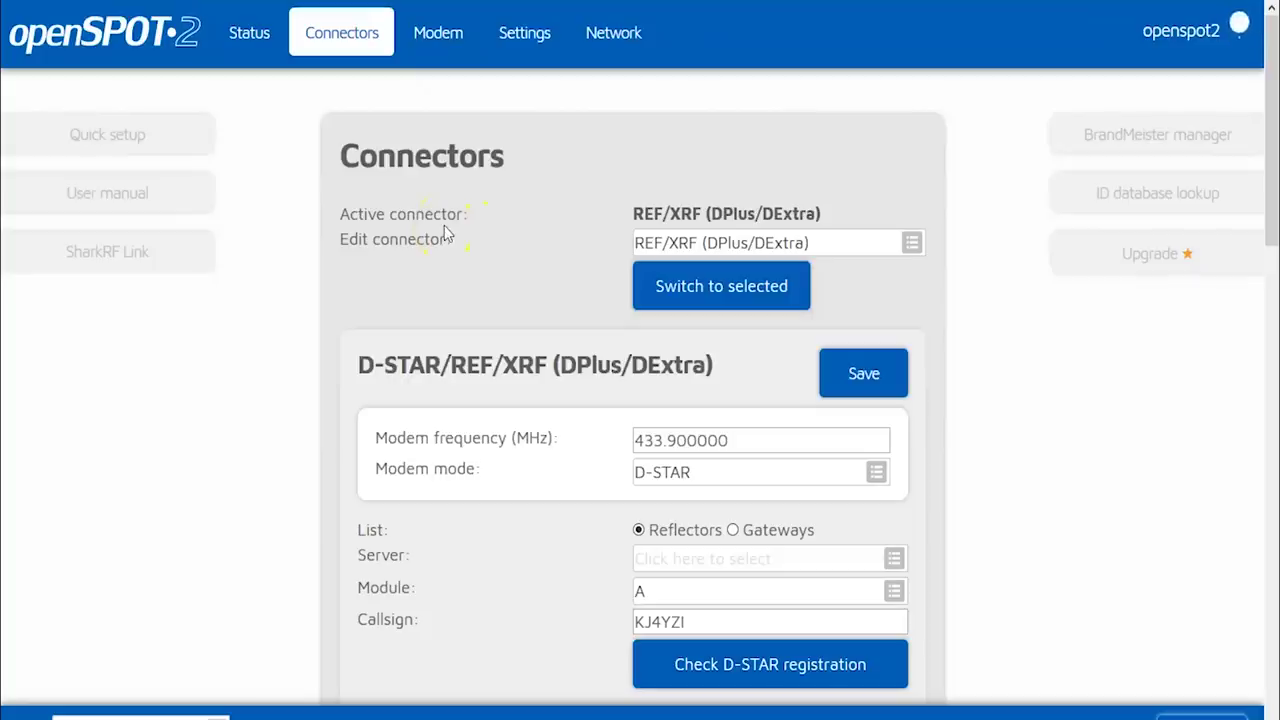
left_click(805, 243)
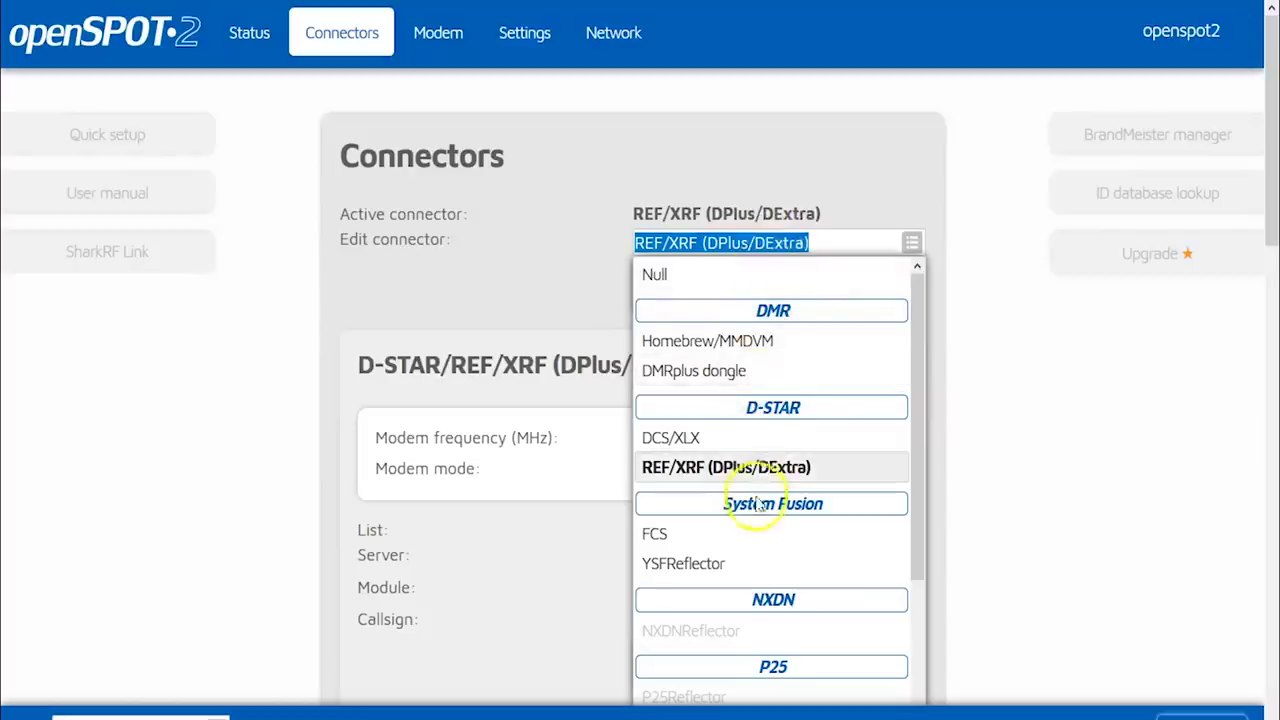
left_click(654, 533)
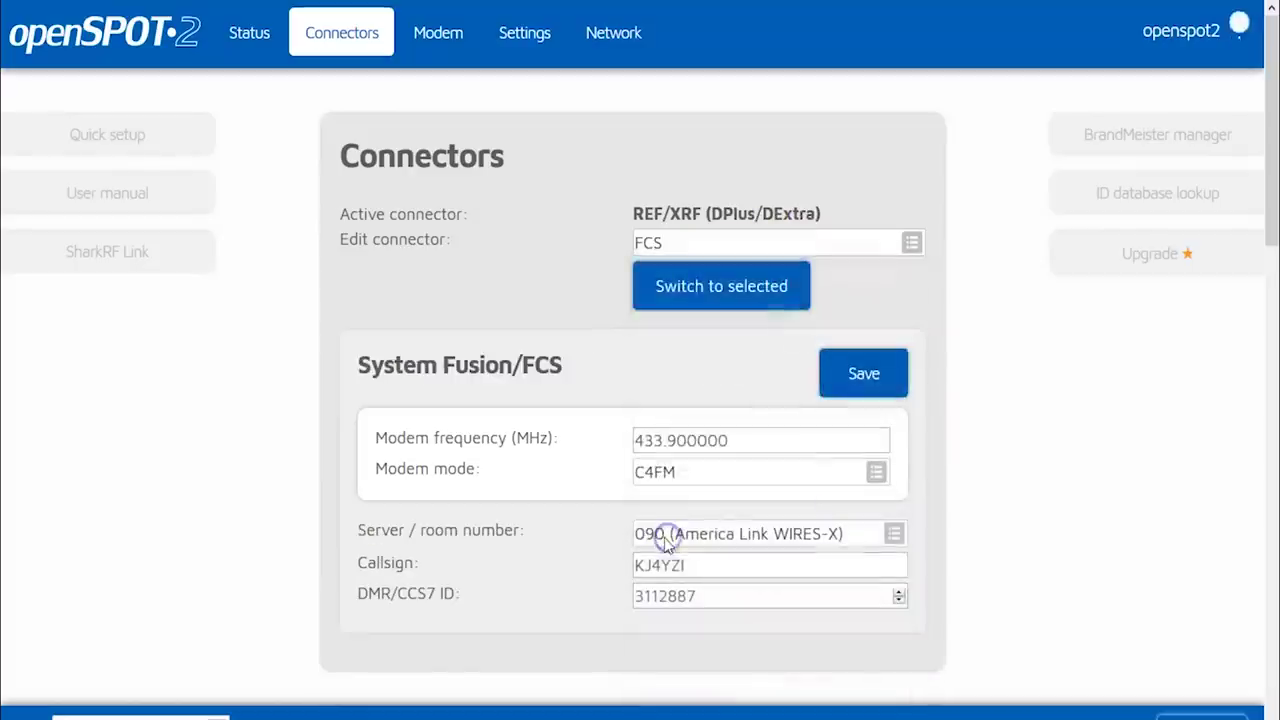
left_click(709, 300)
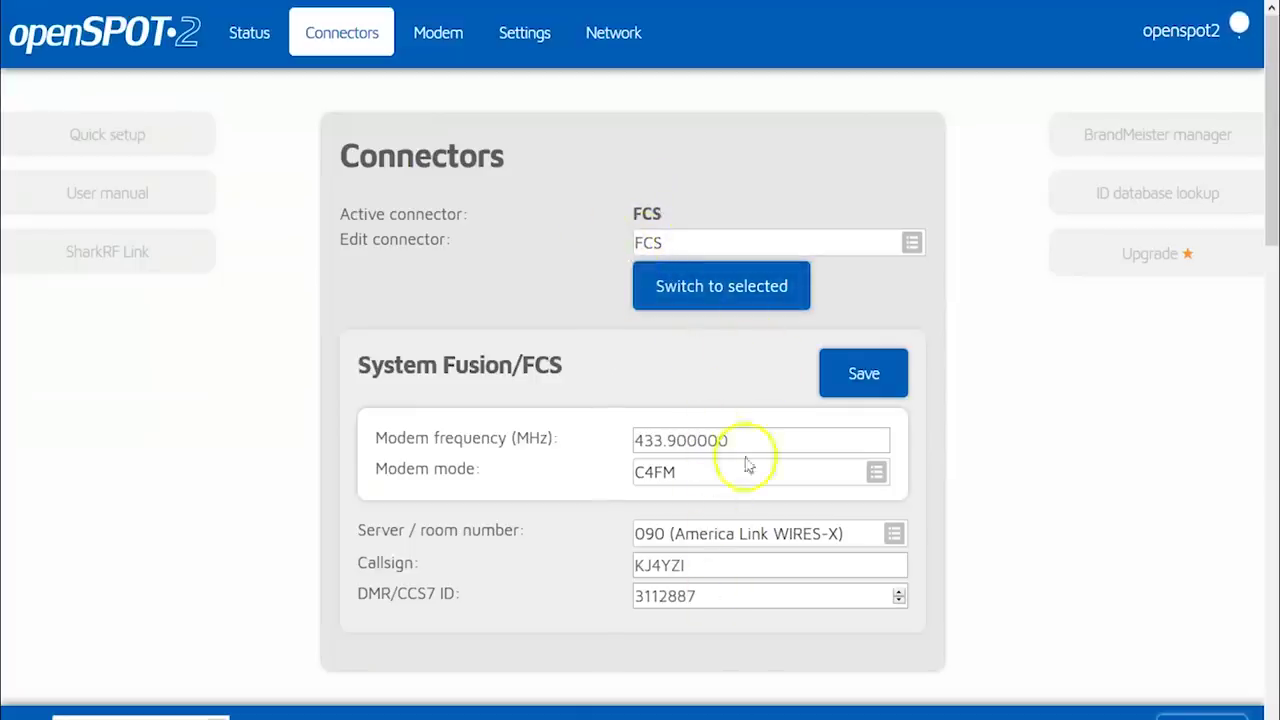
Look through the available connectors and make REF/XRF (DPlus/DExtra) under D-STAR the active connector
left_click(826, 240)
scroll(796, 428, "down", 10)
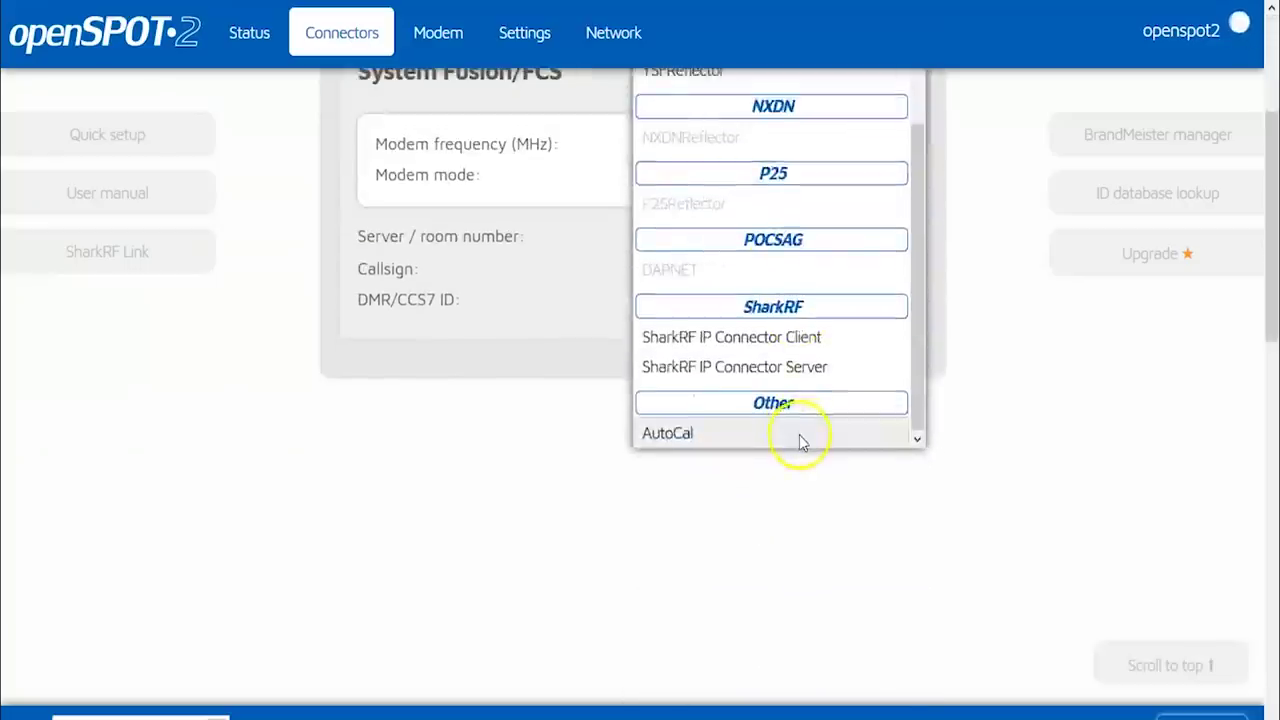
scroll(800, 442, "up", 2)
scroll(790, 310, "down", 2)
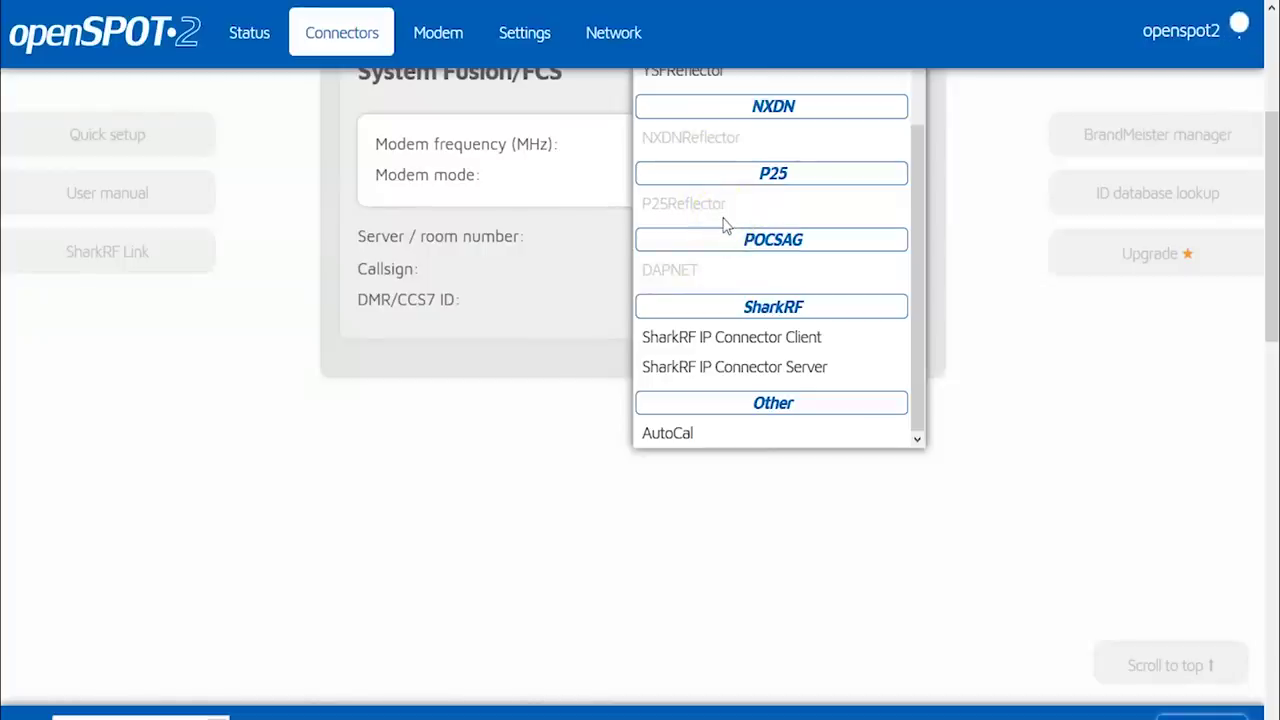
scroll(735, 218, "up", 2)
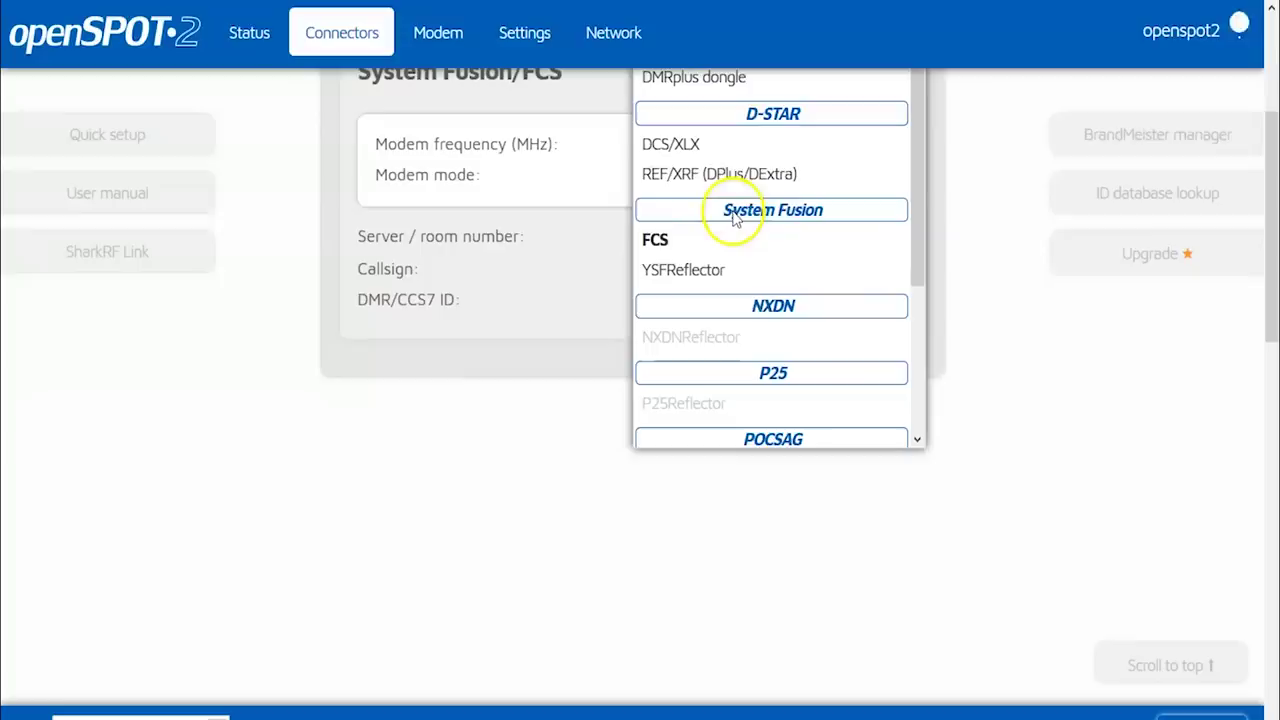
scroll(775, 229, "down", 2)
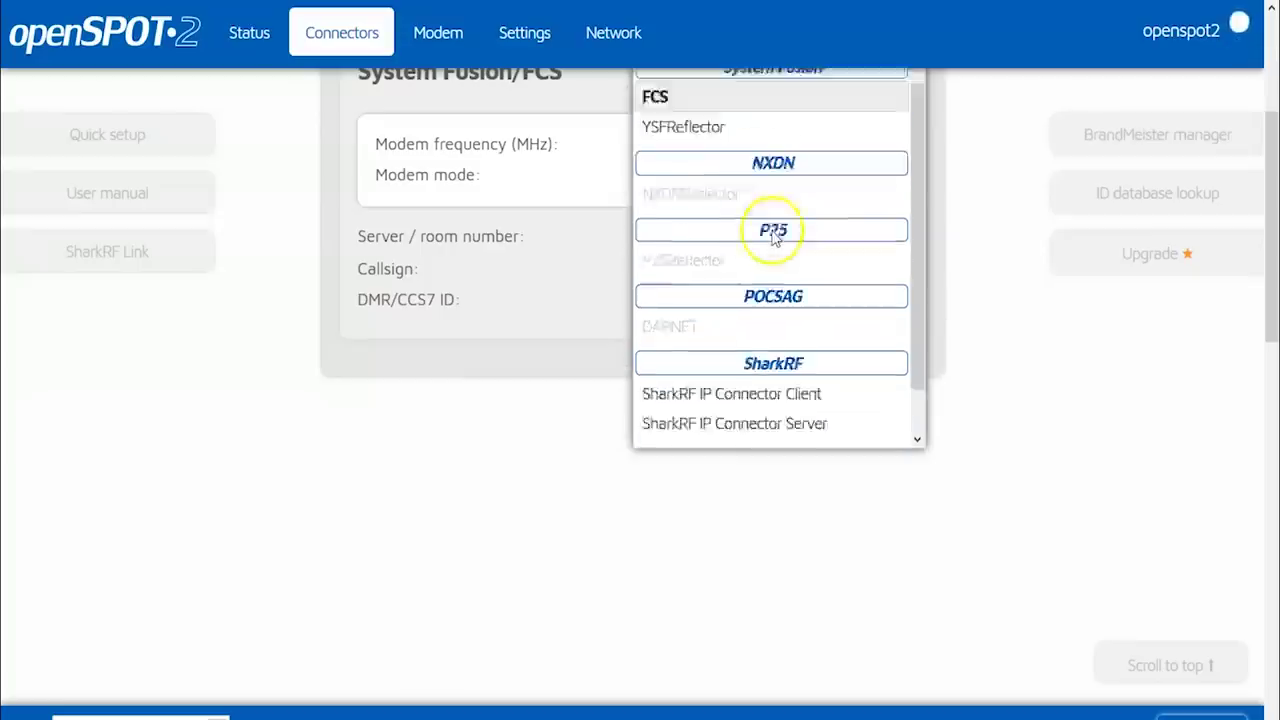
scroll(825, 317, "up", 2)
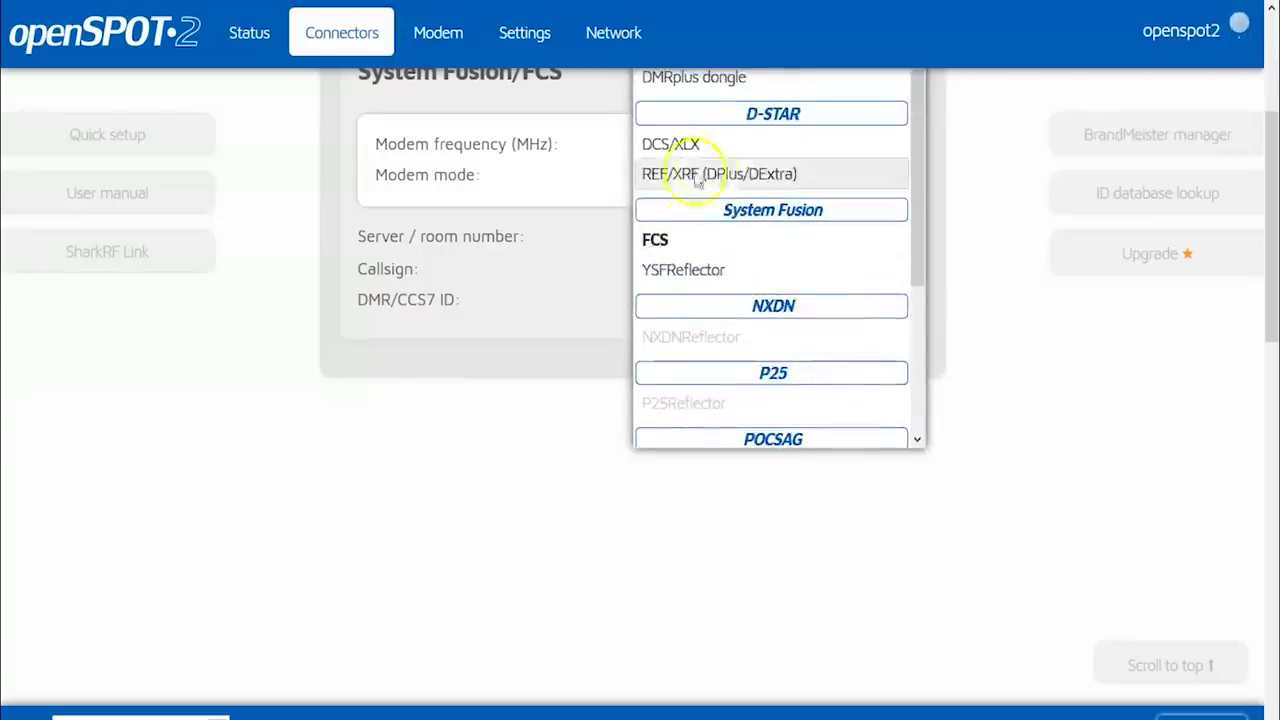
scroll(974, 314, "up", 3)
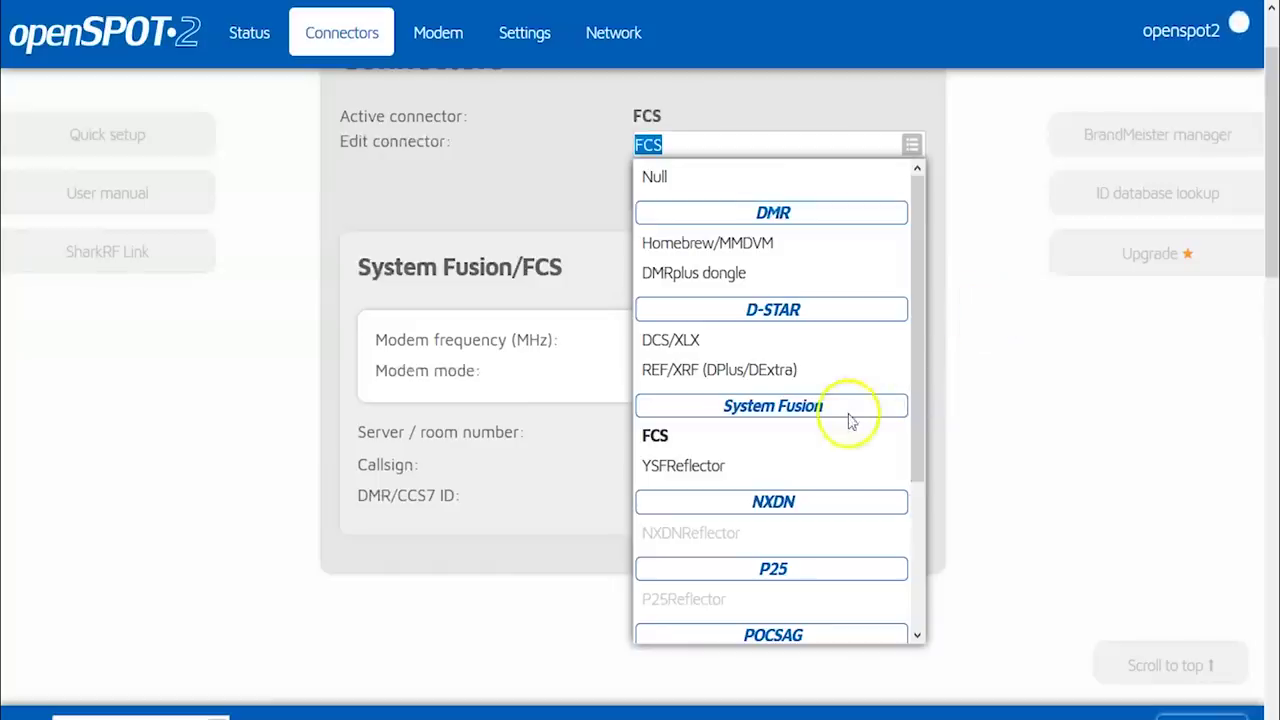
scroll(720, 455, "down", 3)
scroll(723, 457, "up", 3)
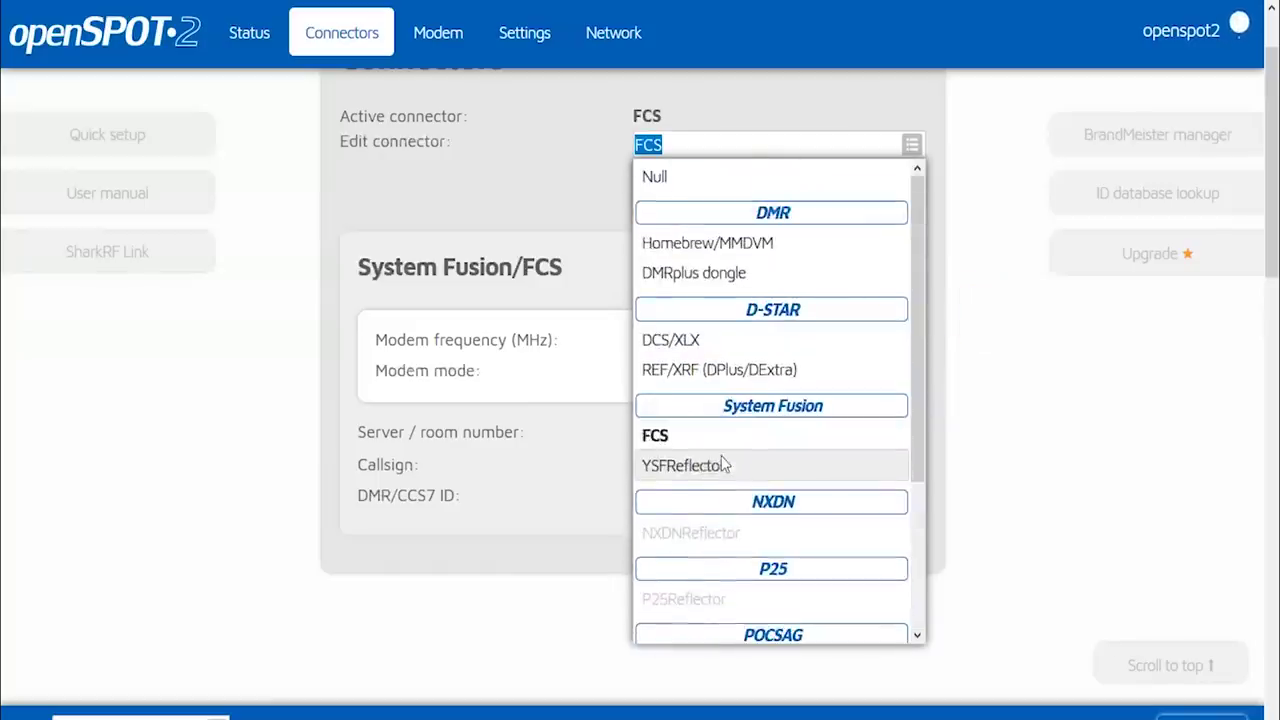
left_click(706, 370)
left_click(714, 188)
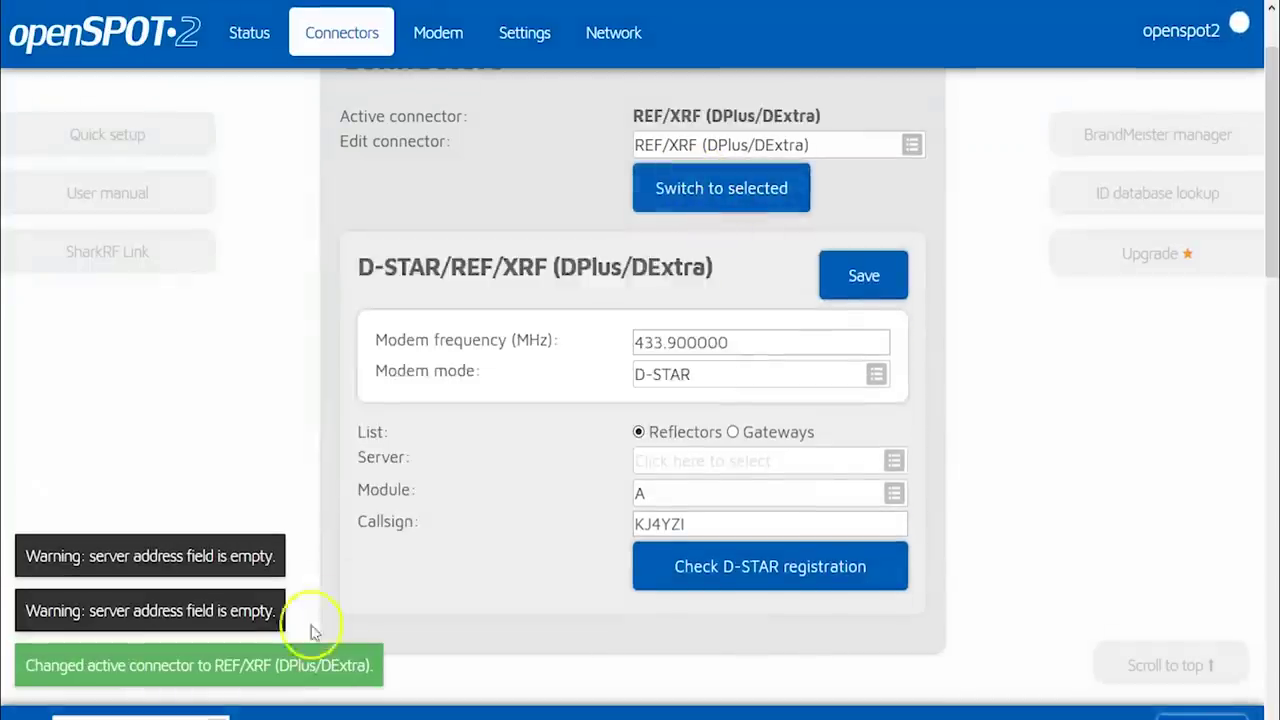
Set the modem's transmit power to 7 dBm (5.01 mW) and save the frequency settings
left_click(440, 34)
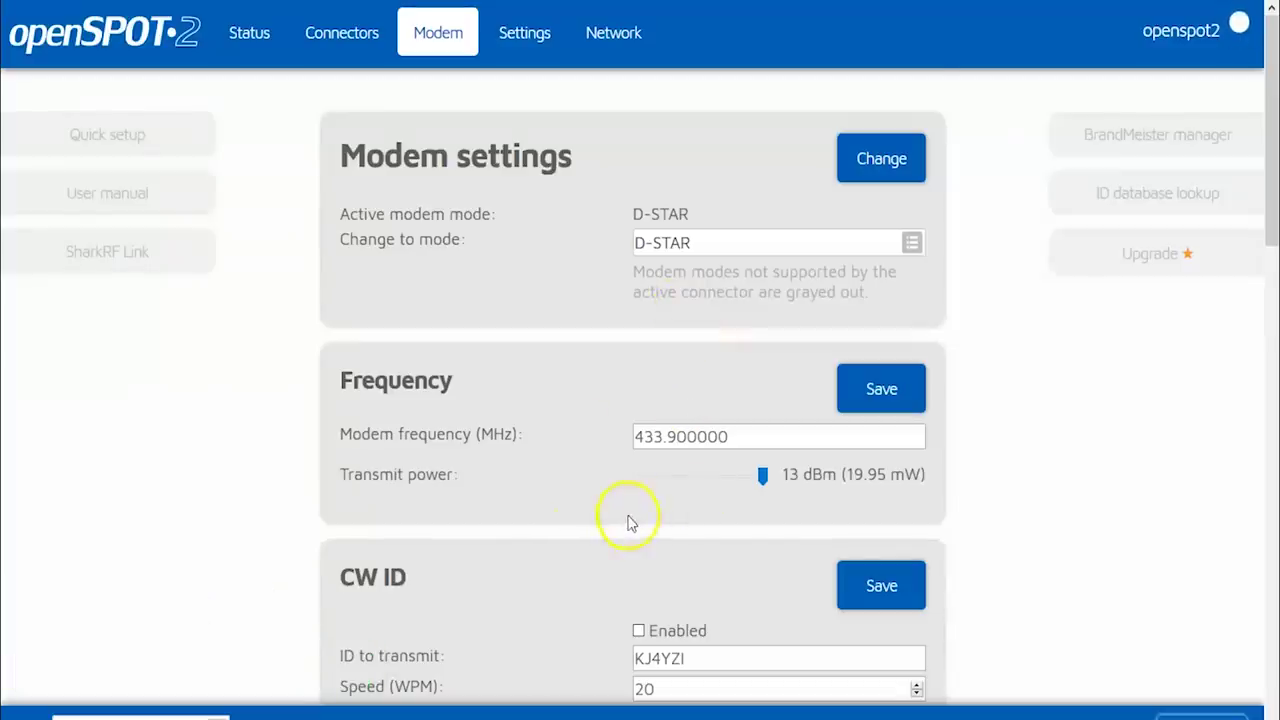
scroll(628, 522, "down", 1)
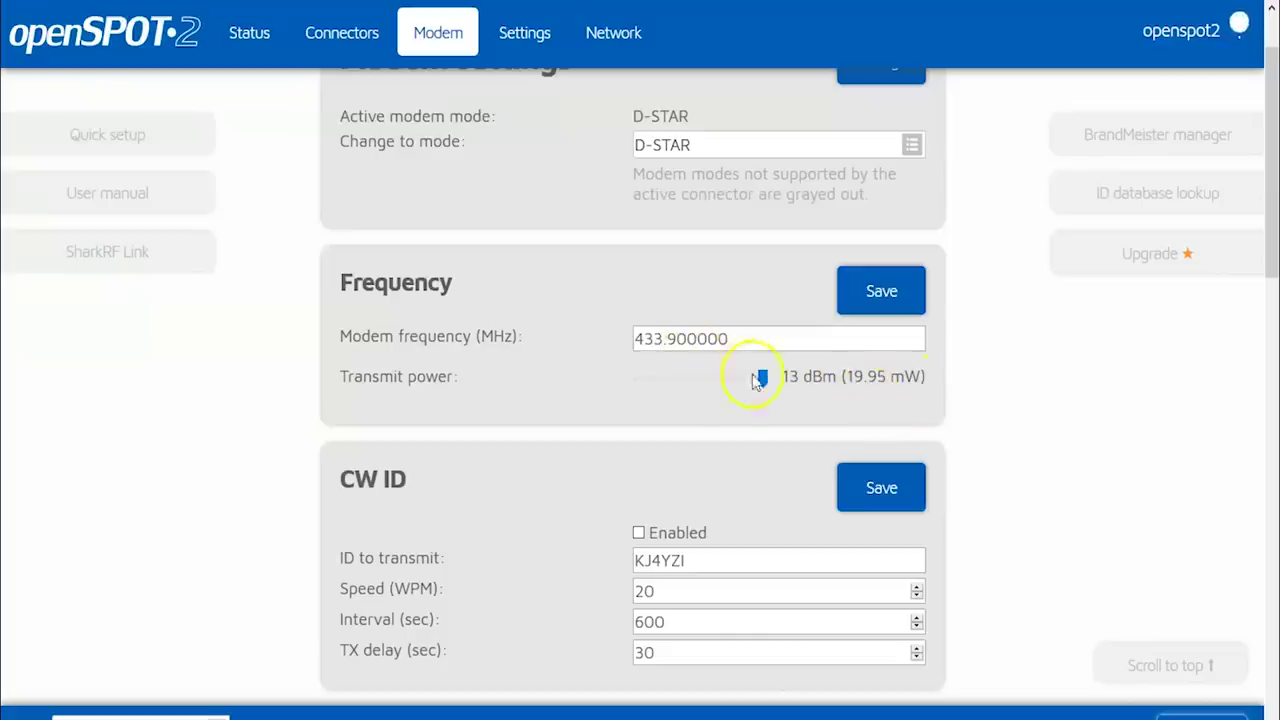
left_click_drag(761, 385, 732, 386)
left_click(857, 292)
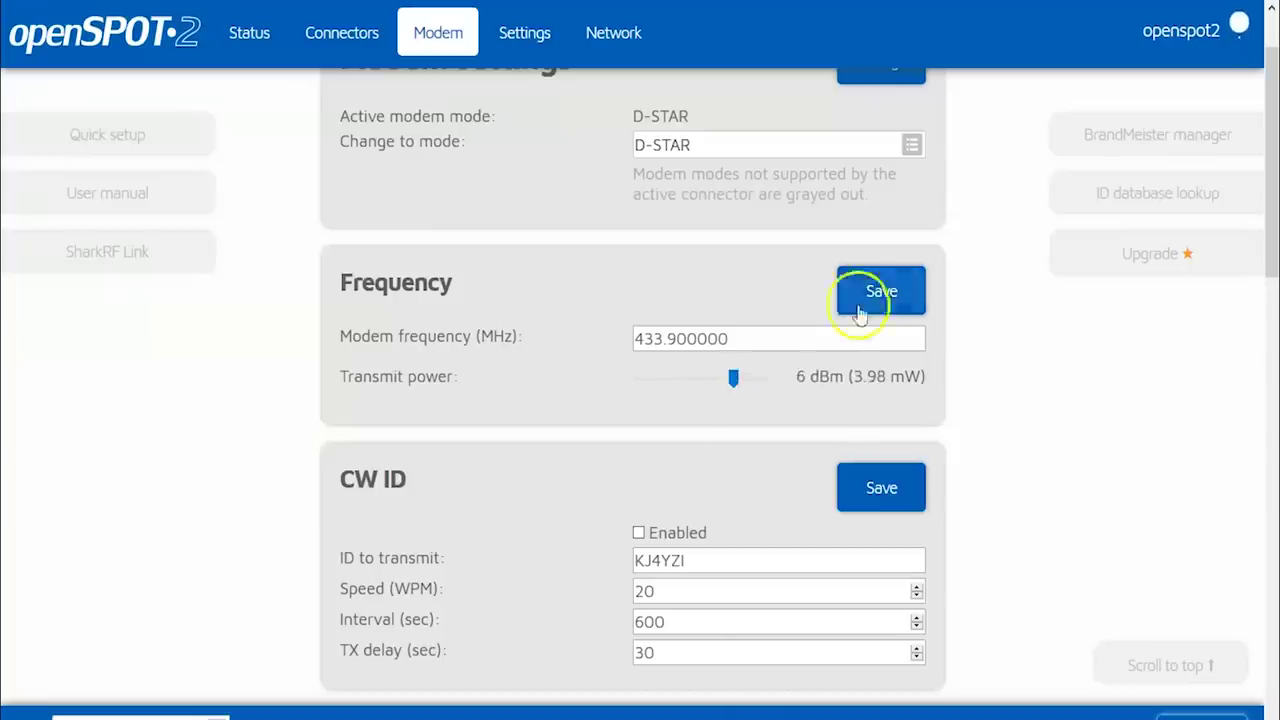
left_click(749, 378)
left_click(885, 291)
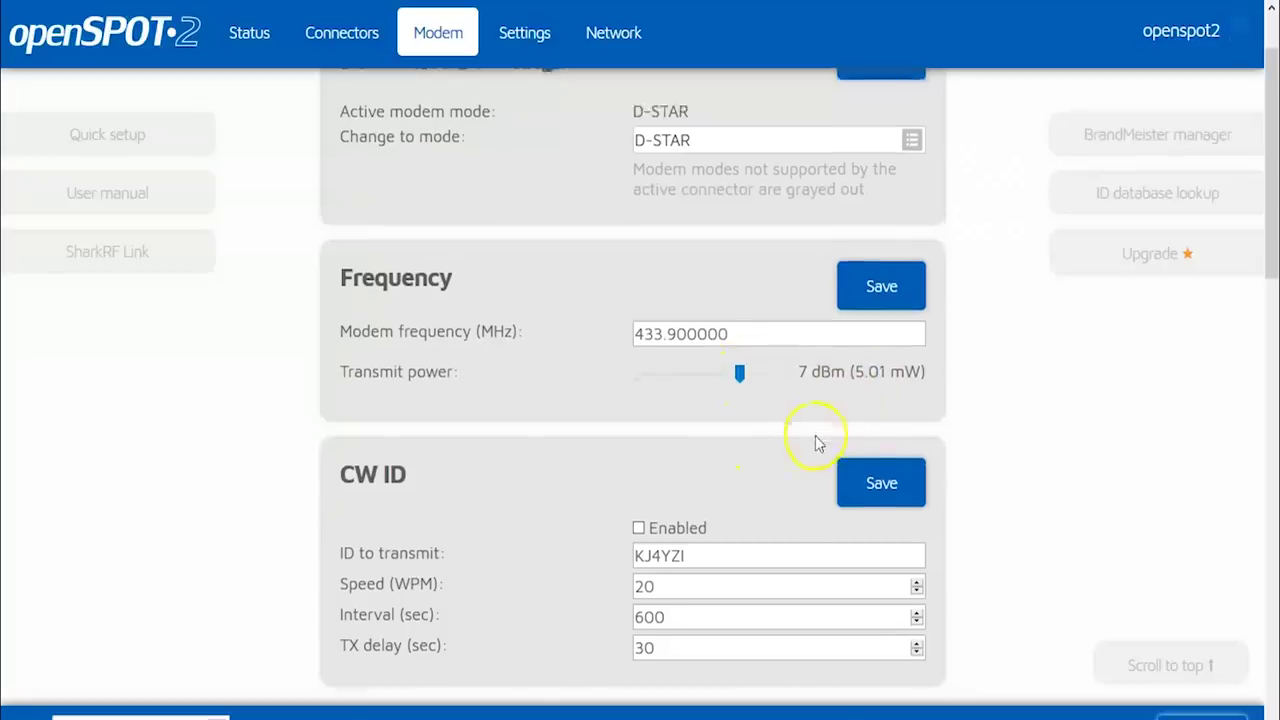
Review the modem's CW ID options and the configuration profile sections of the hotspot settings
scroll(814, 443, "down", 2)
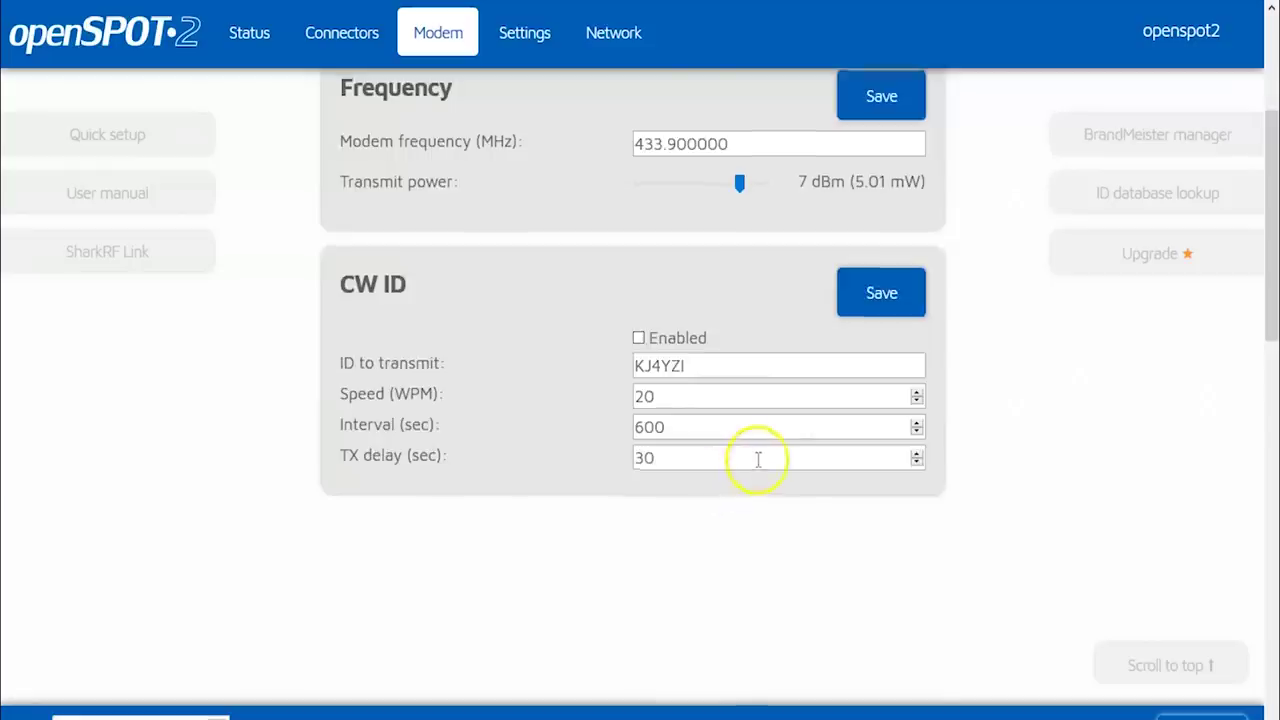
scroll(757, 460, "up", 3)
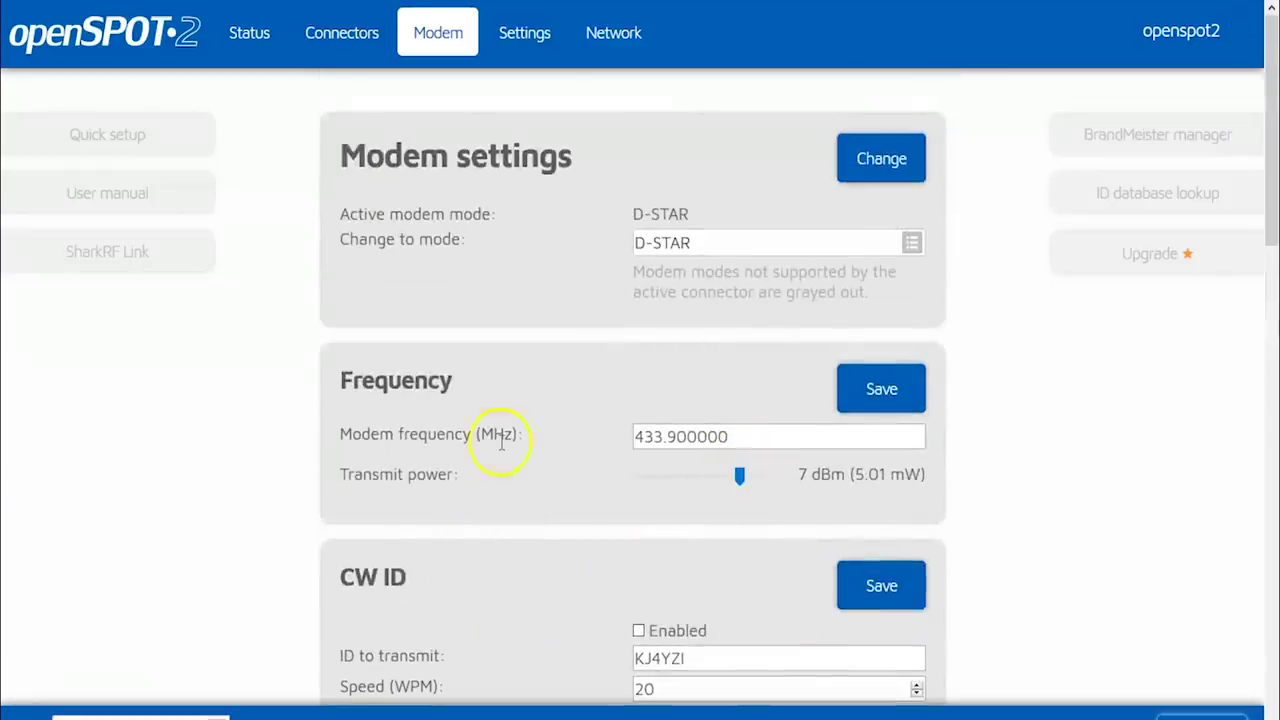
left_click(516, 34)
scroll(666, 377, "down", 2)
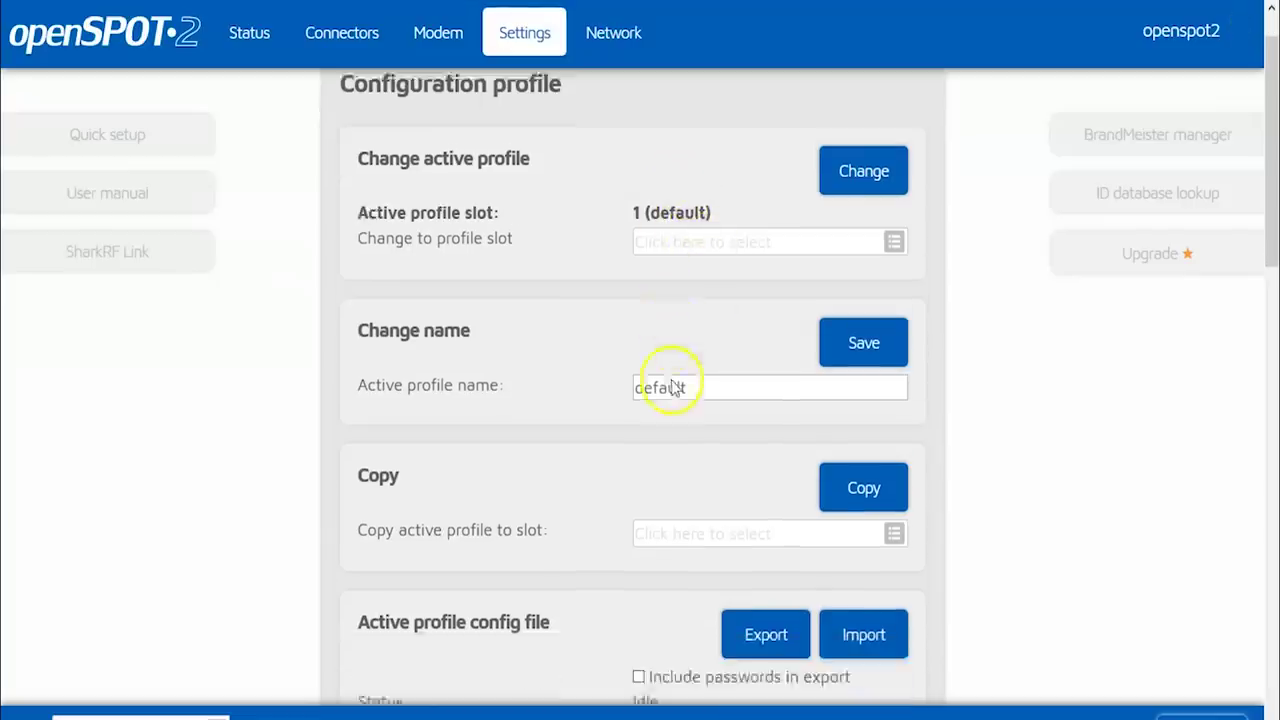
scroll(675, 380, "up", 1)
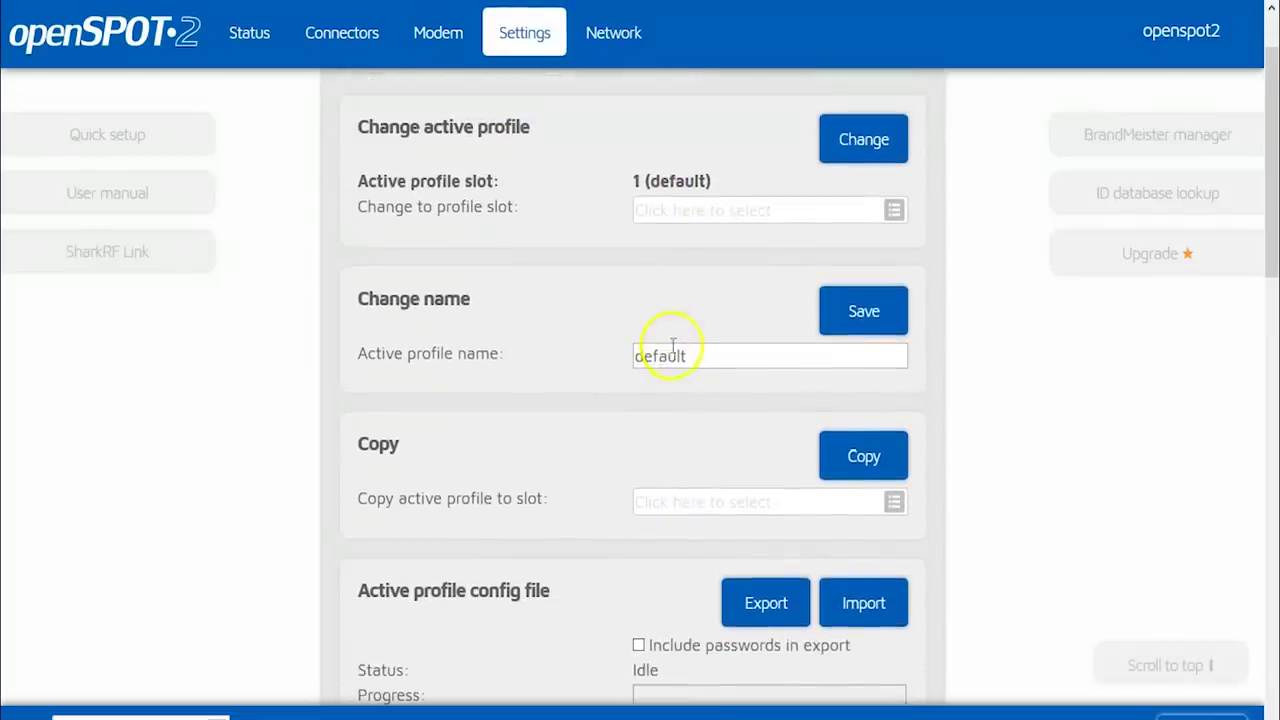
scroll(630, 432, "down", 2)
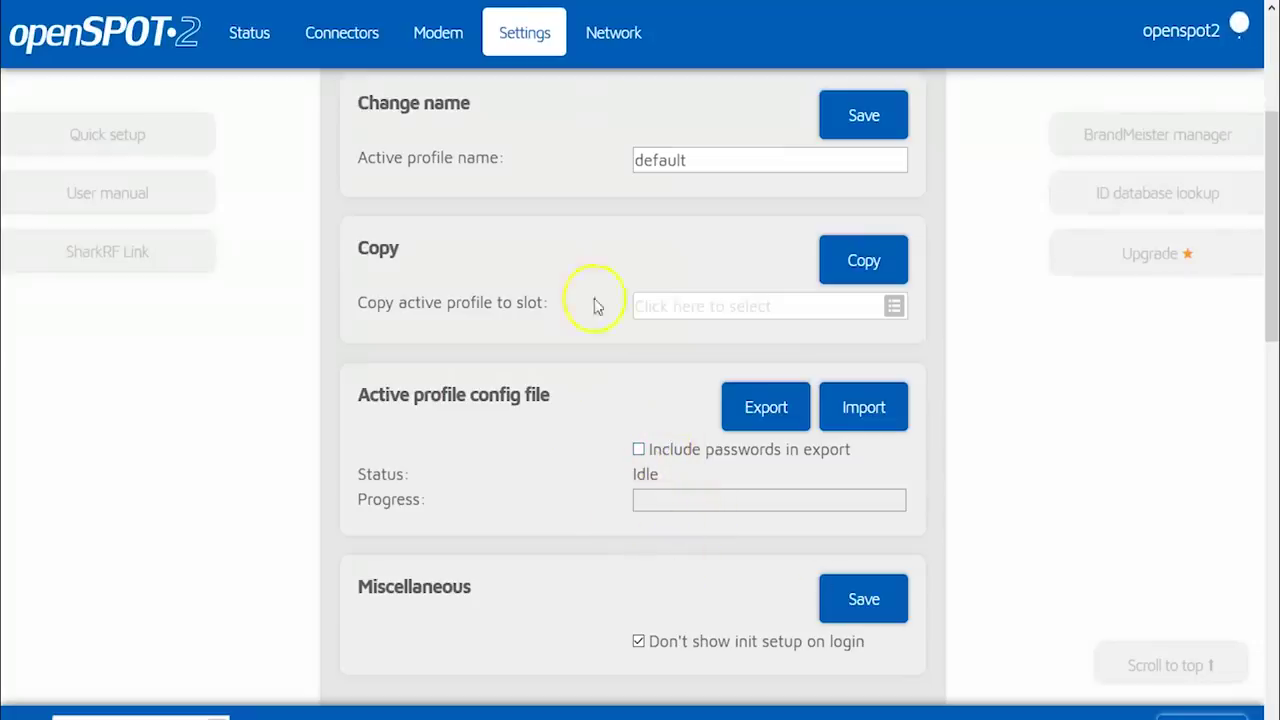
scroll(726, 400, "up", 3)
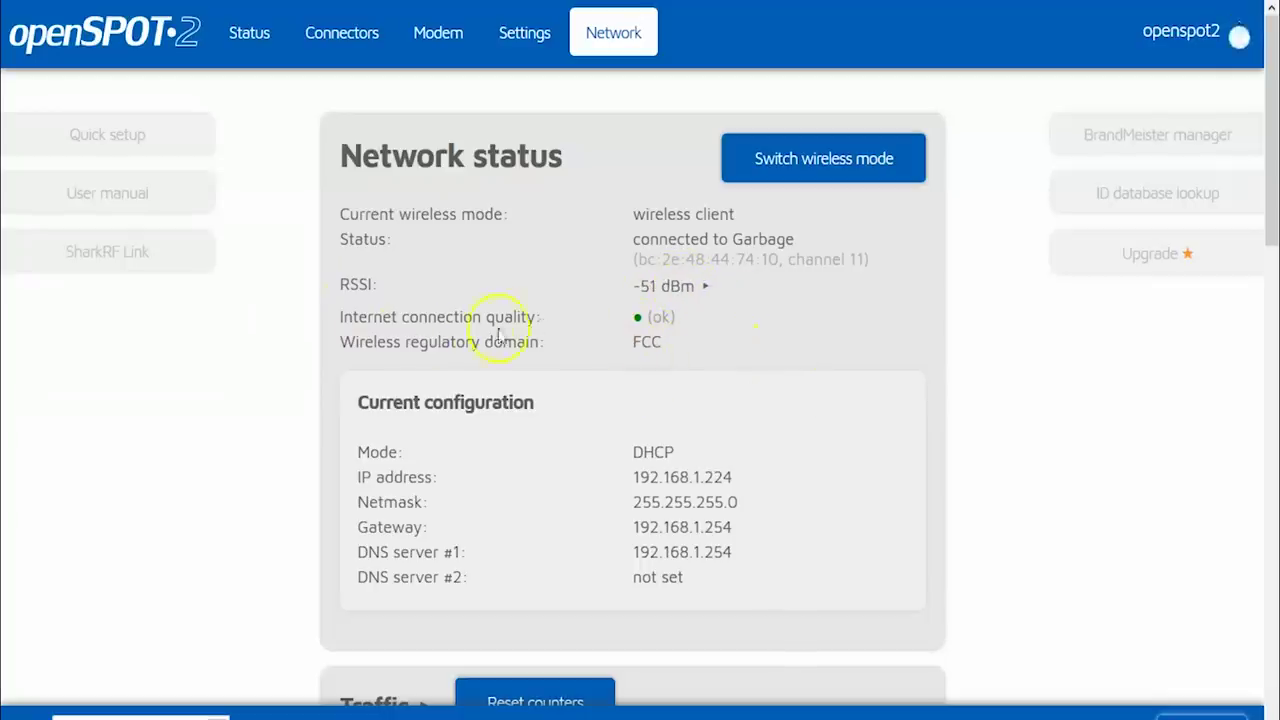
Examine the hotspot's network status, traffic counters, network settings and wireless sections
scroll(706, 410, "down", 5)
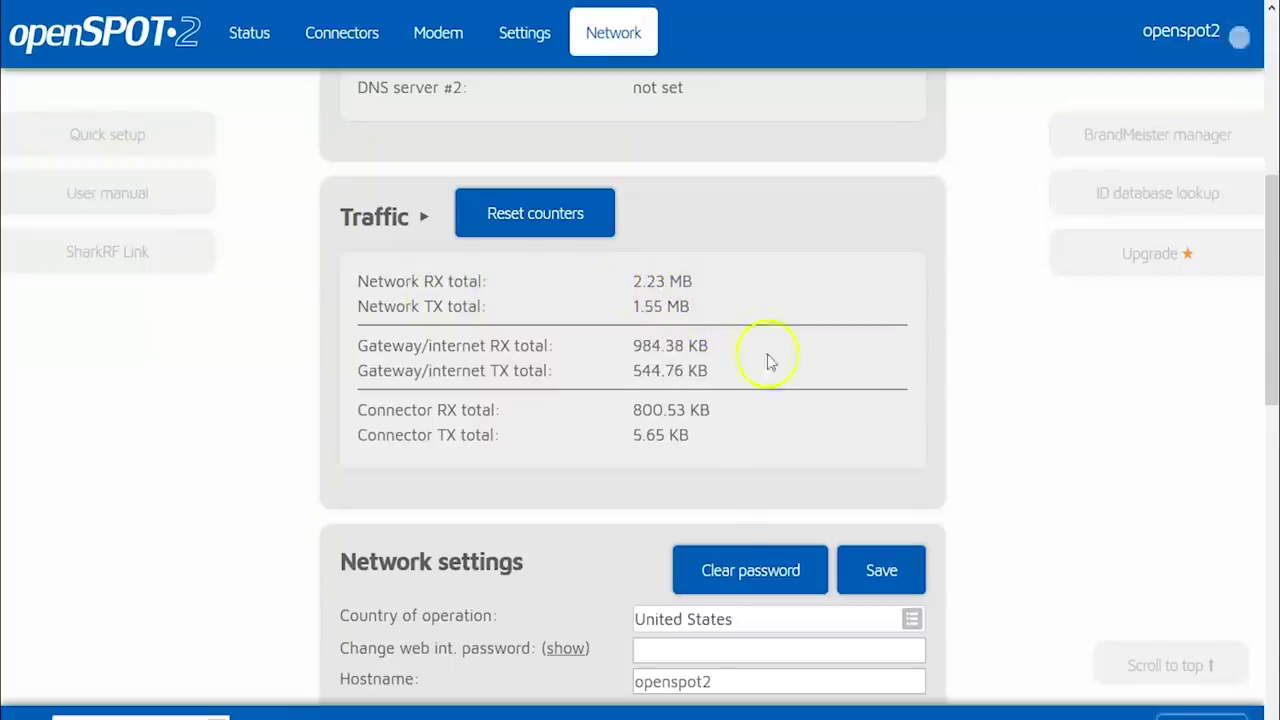
left_click(525, 214)
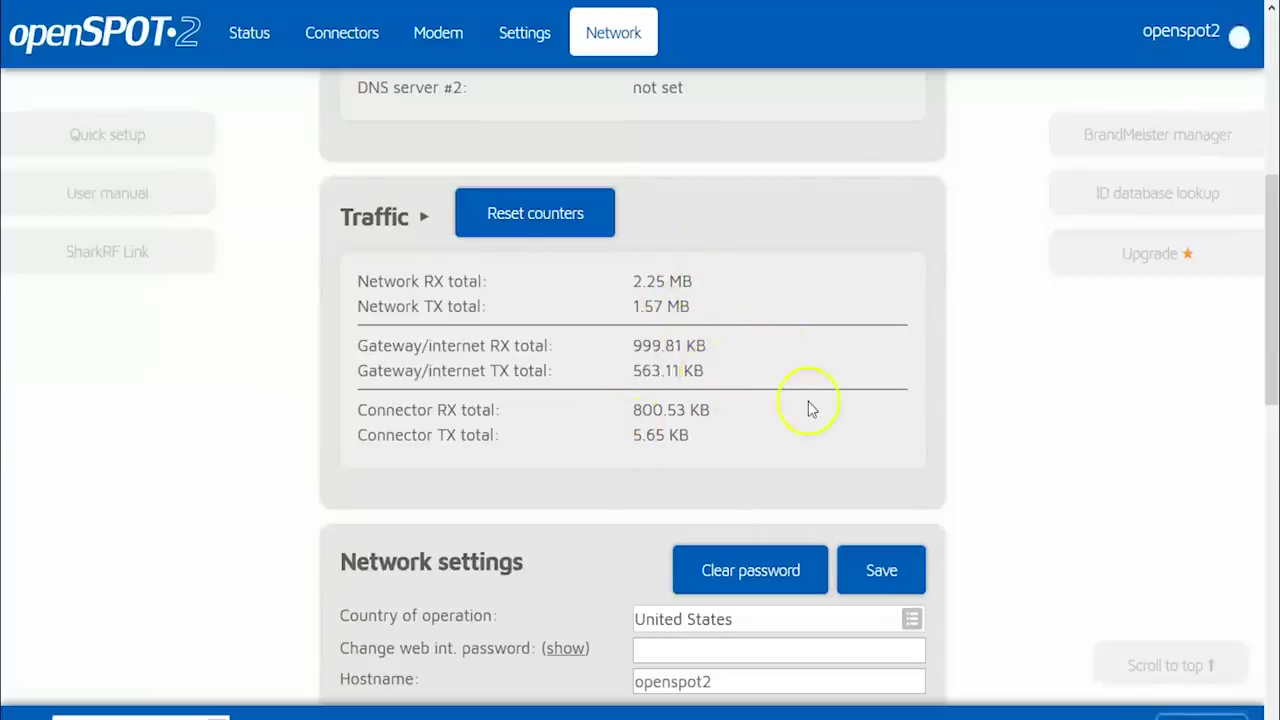
scroll(828, 426, "down", 2)
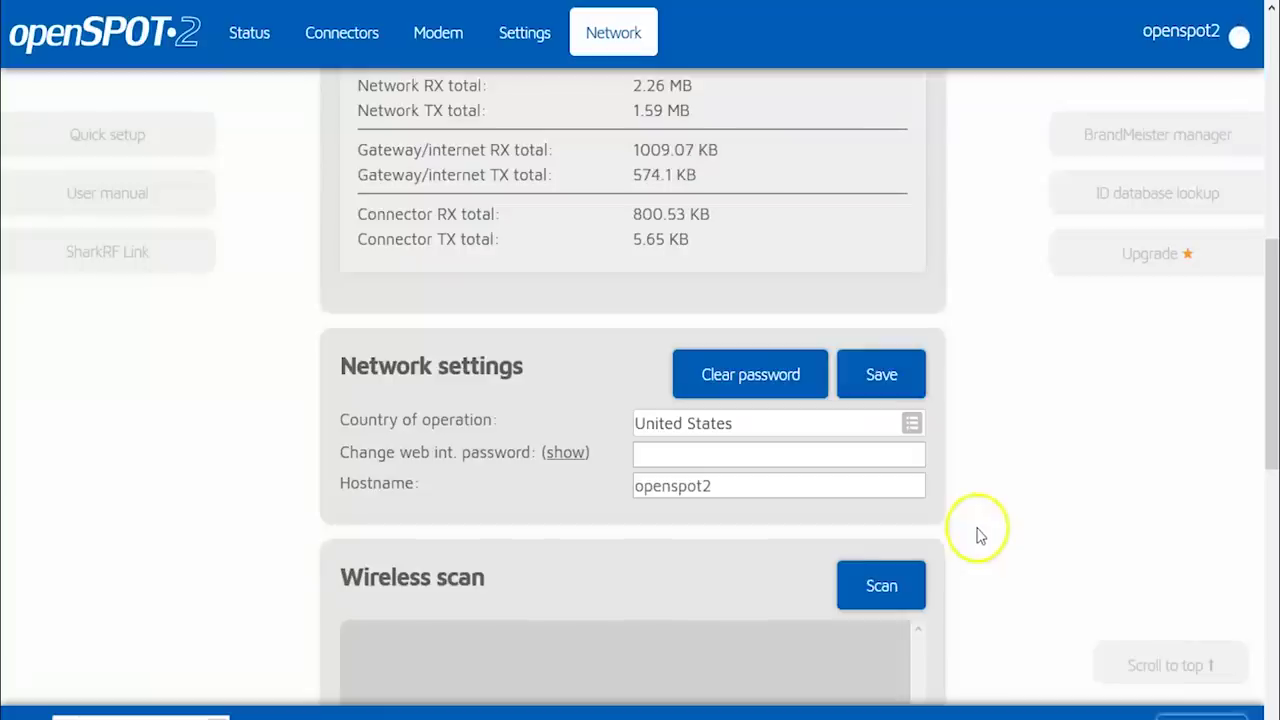
scroll(980, 535, "down", 4)
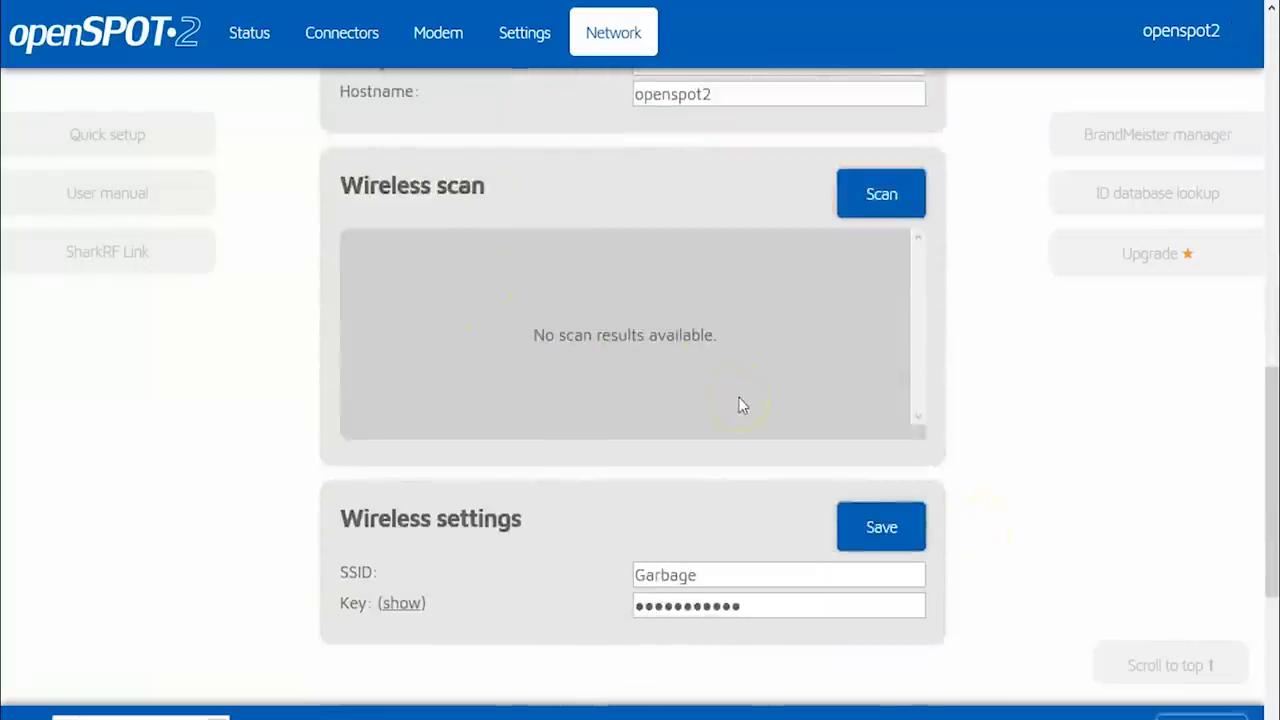
Scan for wireless networks and view the network key prompt for Garbage_EXT, leaving it without connecting
left_click(857, 194)
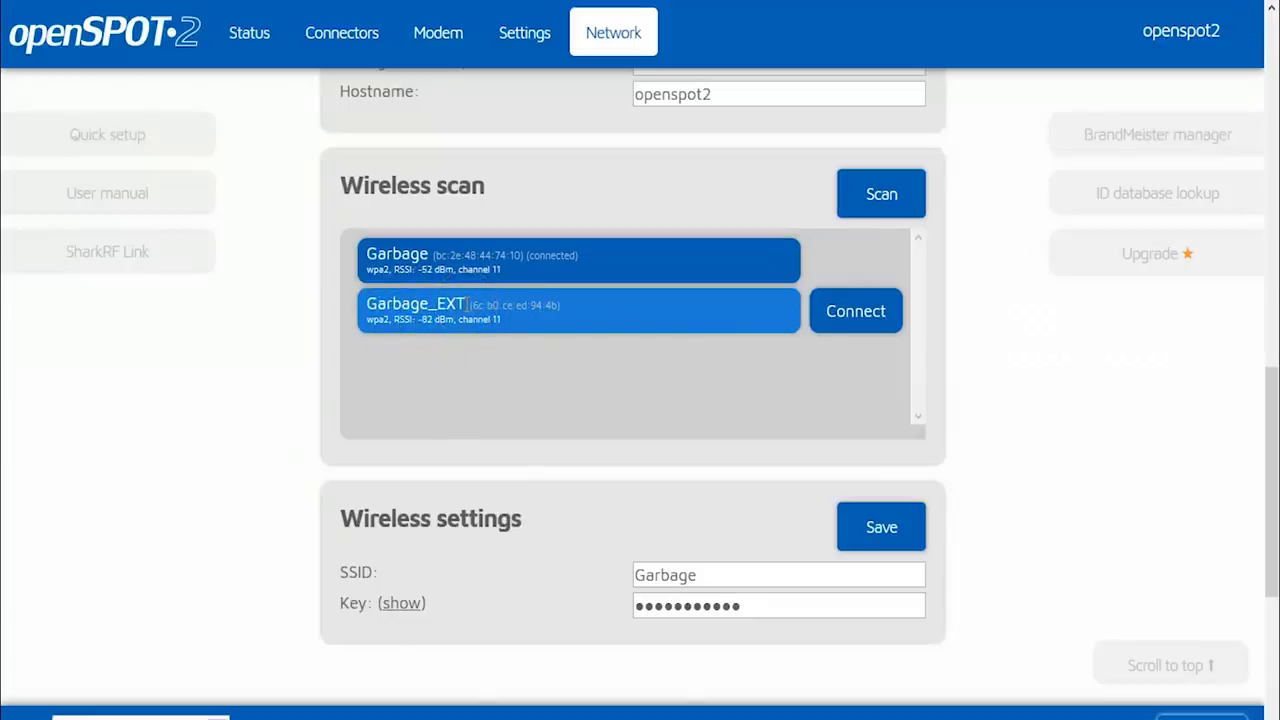
left_click(868, 308)
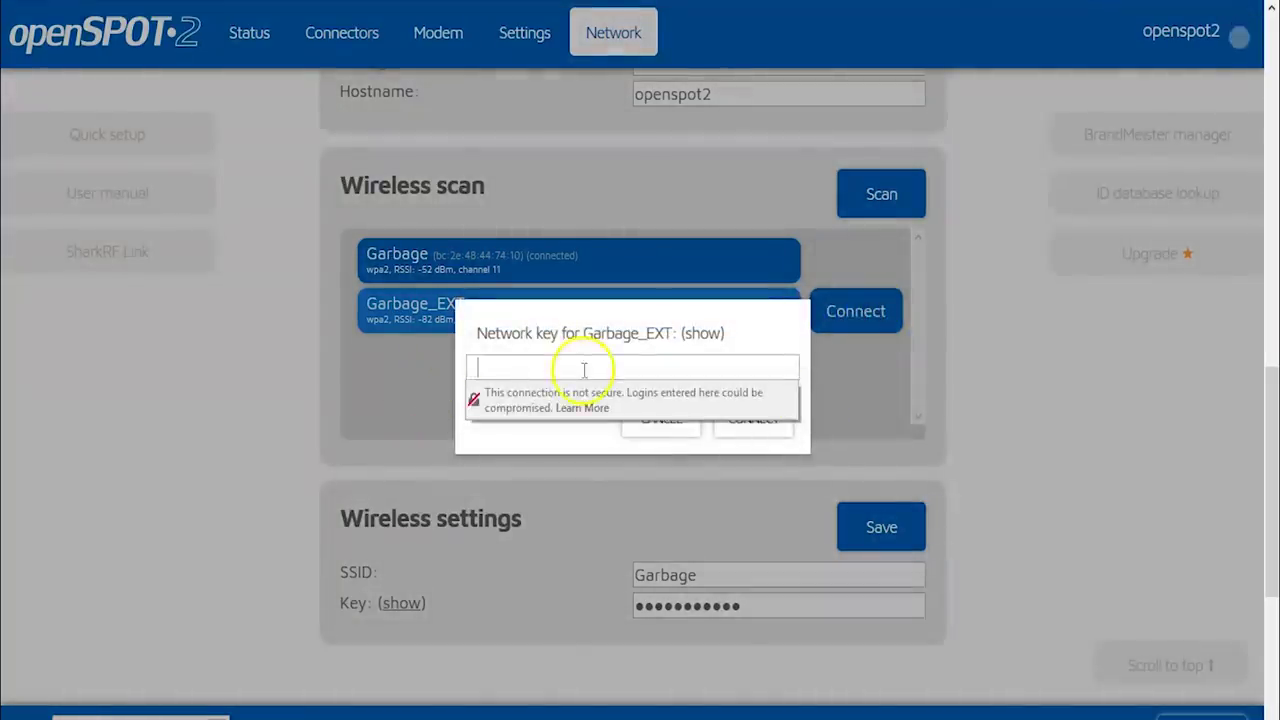
left_click(588, 368)
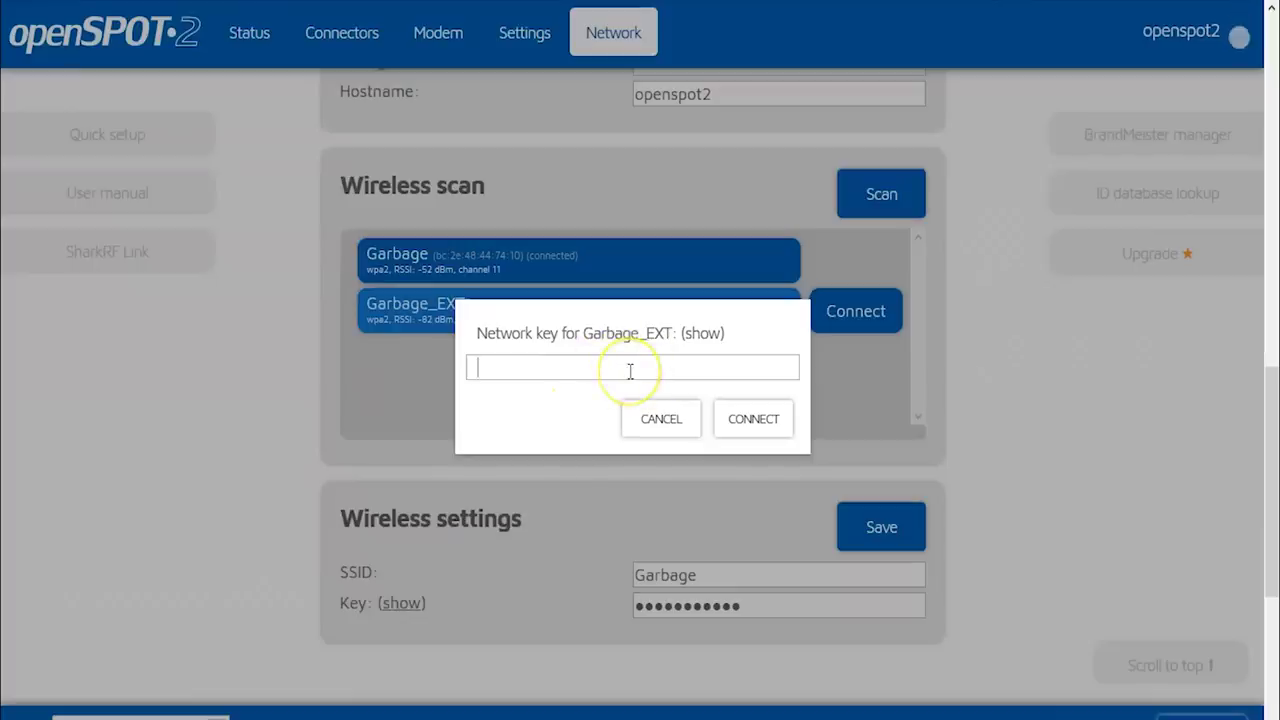
left_click(660, 420)
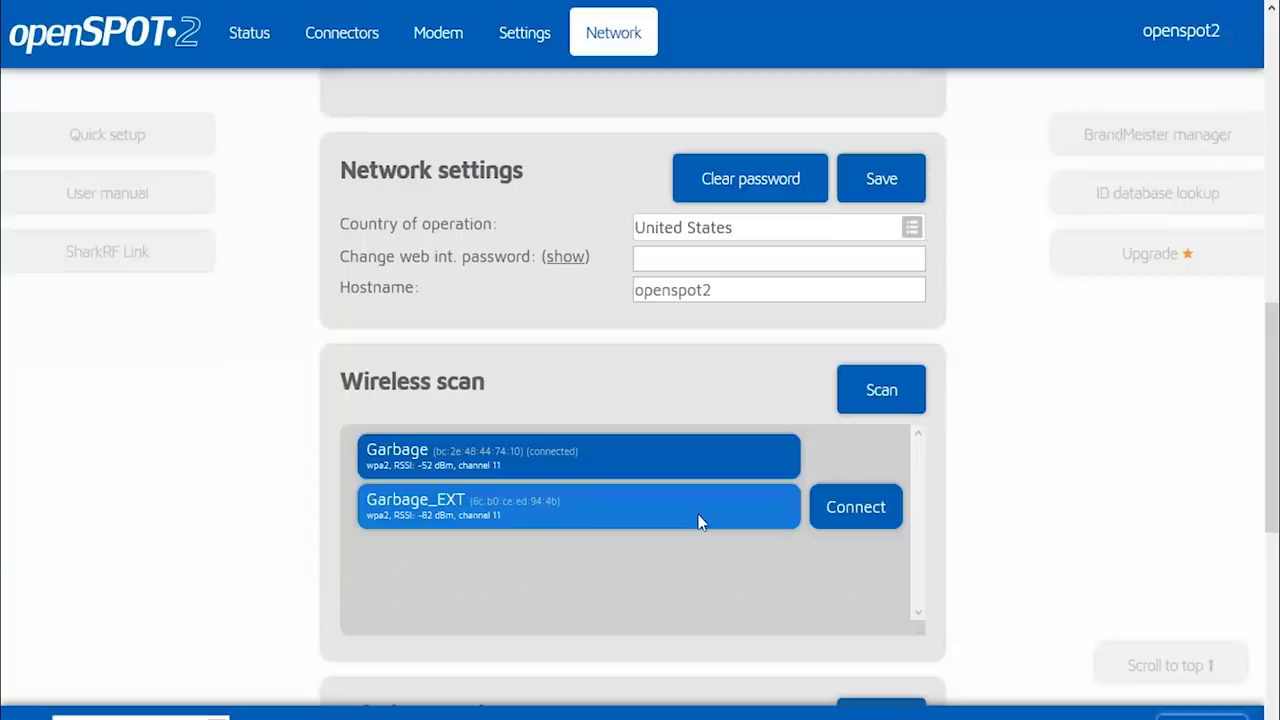
left_click(684, 536)
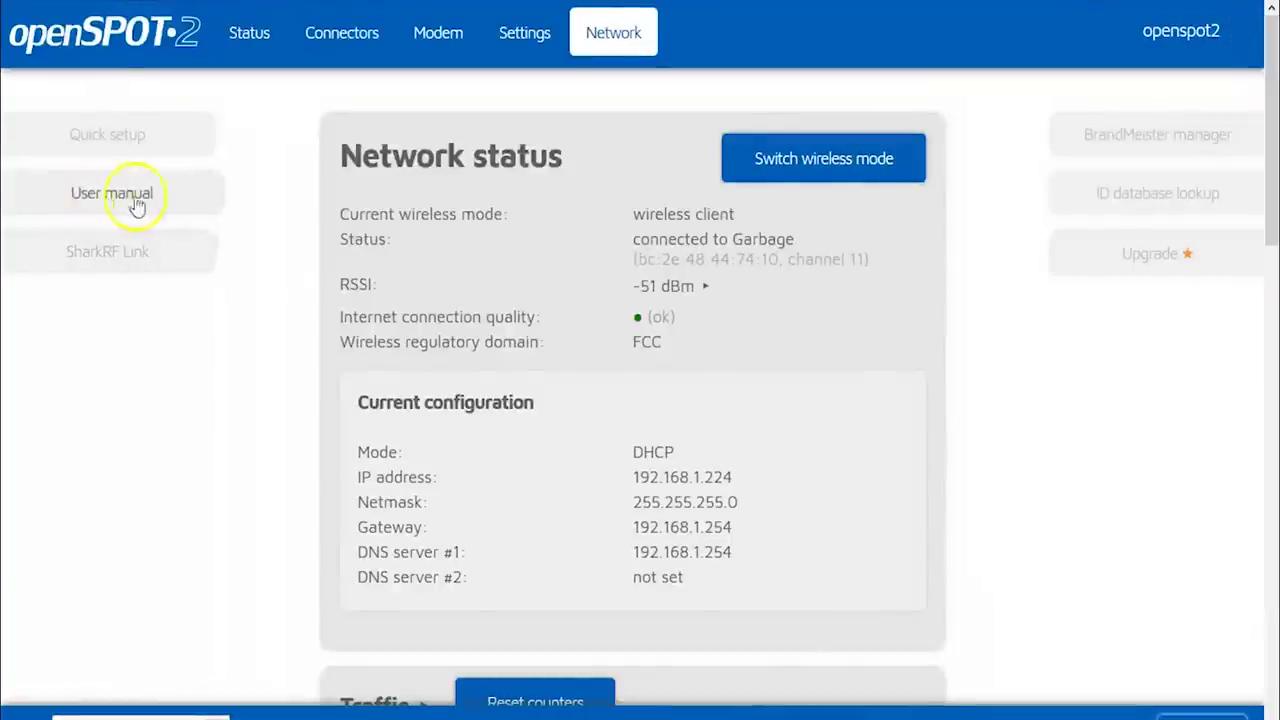
Open the openSPOT2 user manual and look over its table of contents
left_click(135, 203)
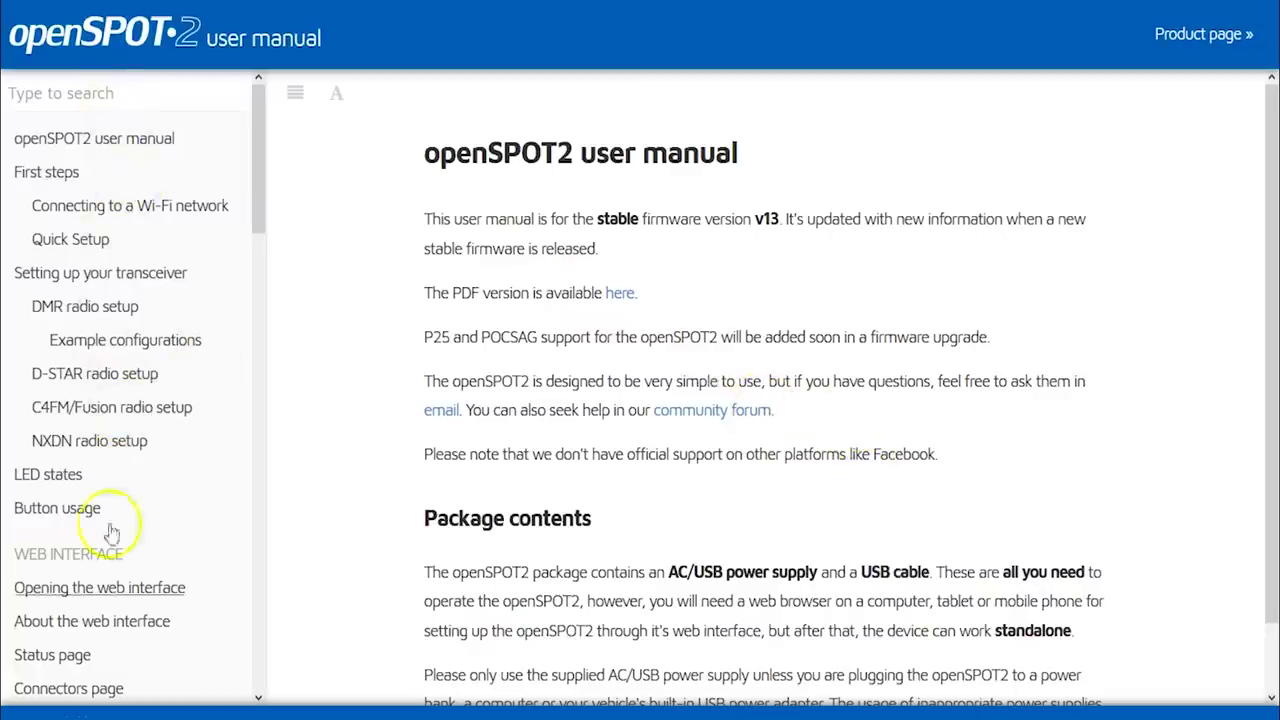
scroll(457, 432, "down", 1)
scroll(457, 432, "down", 1)
scroll(484, 415, "up", 2)
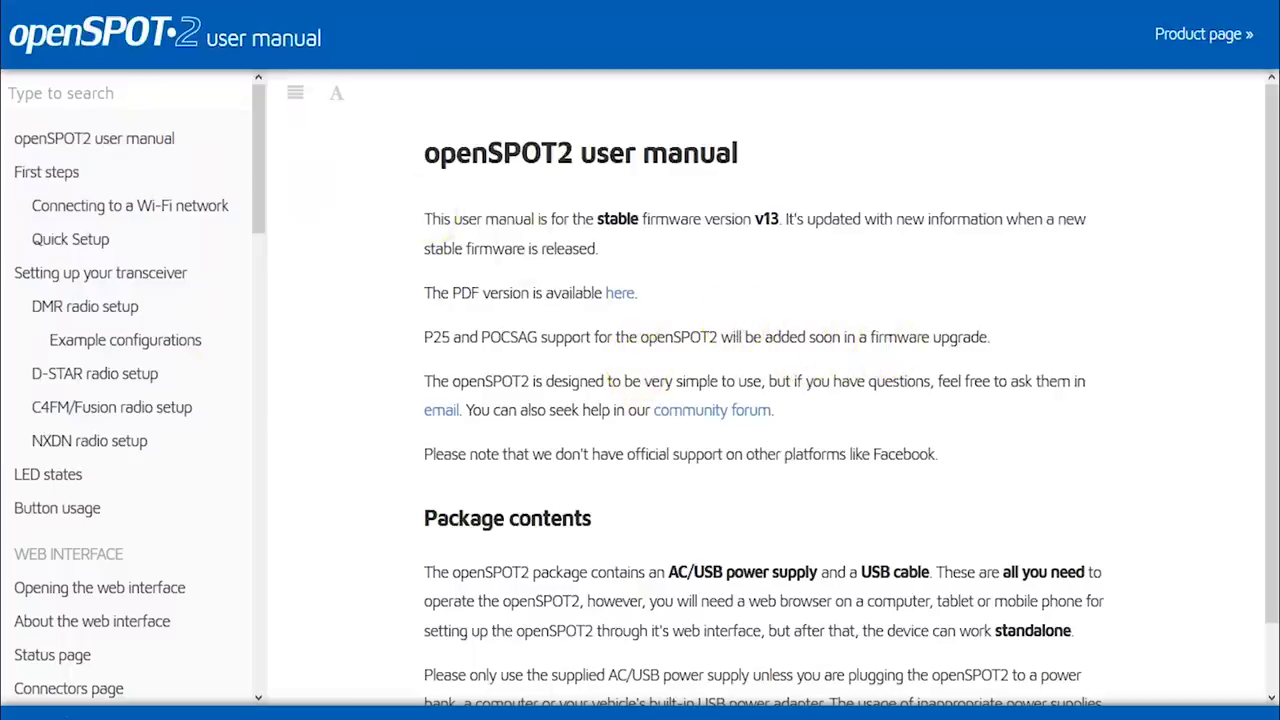
Open the SharkRF Link page and look at its device UID connection form
key("ctrl+t")
key("ctrl+Tab")
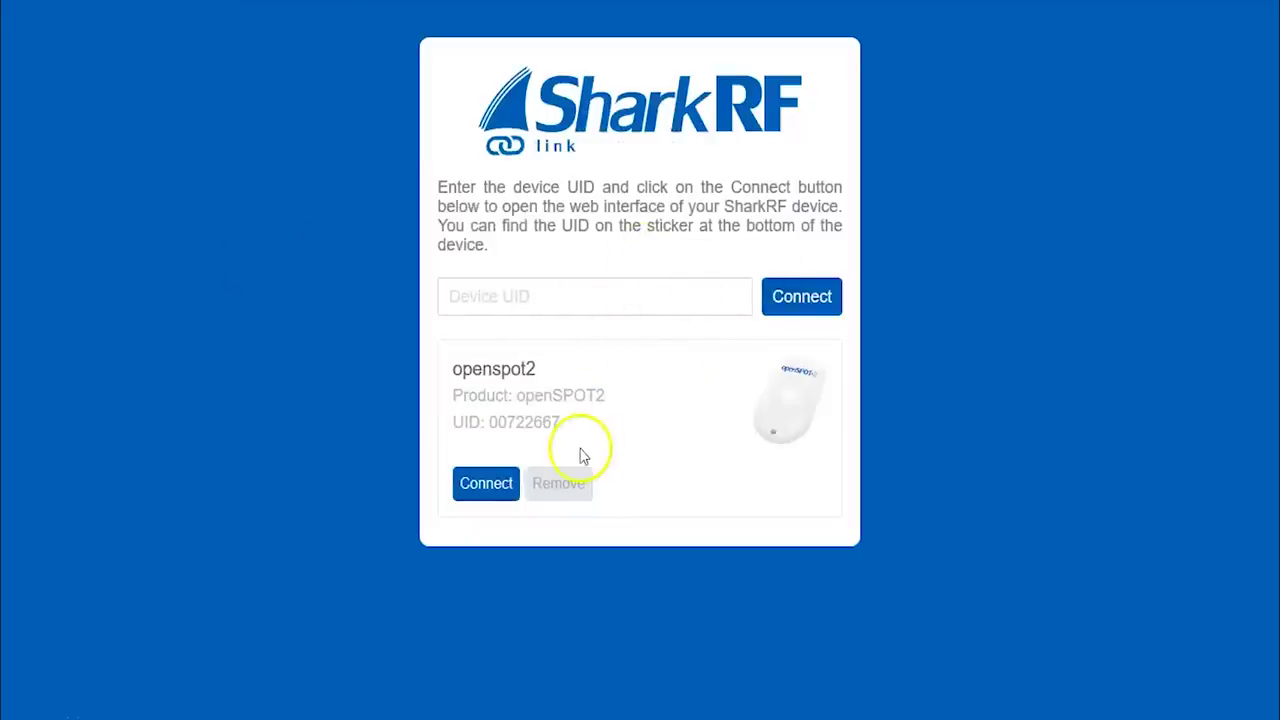
left_click(630, 296)
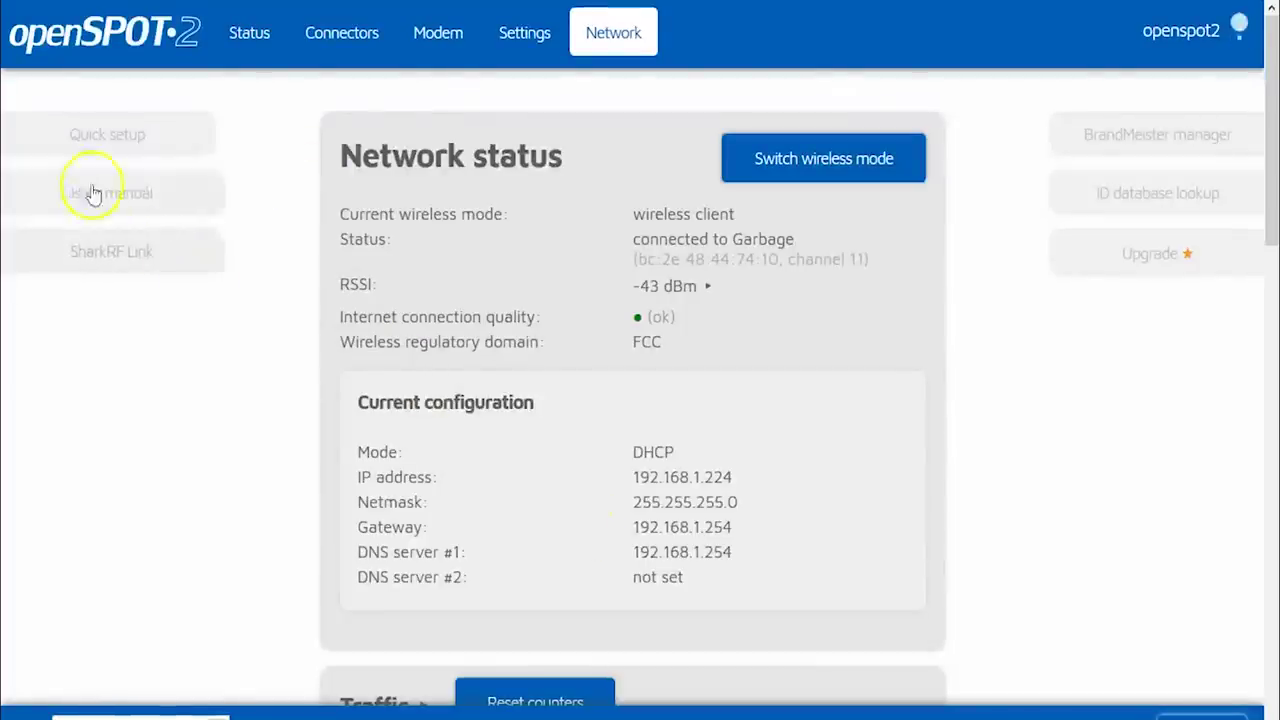
Start the quick setup for DMR and open the SharkRF IP Connector client form
left_click(118, 134)
left_click(463, 308)
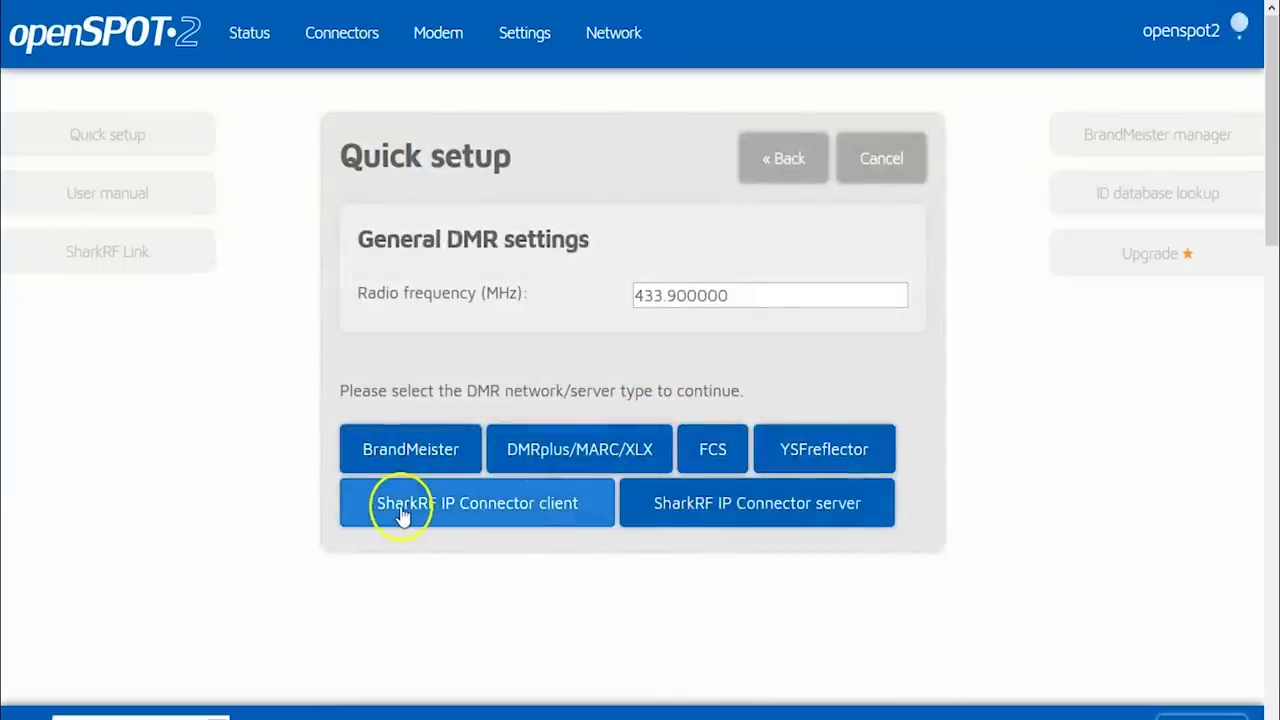
left_click(553, 505)
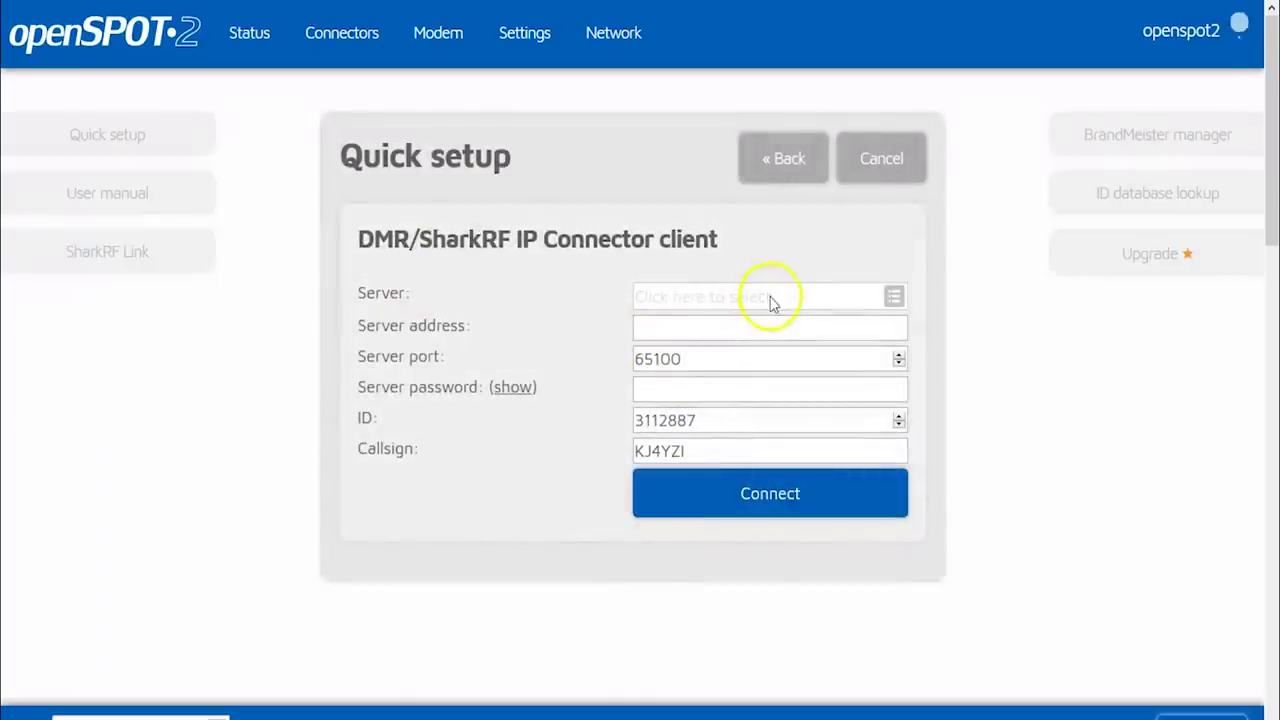
Find the SharkRF IP Connector Client section in the user manual and read its description
left_click(131, 196)
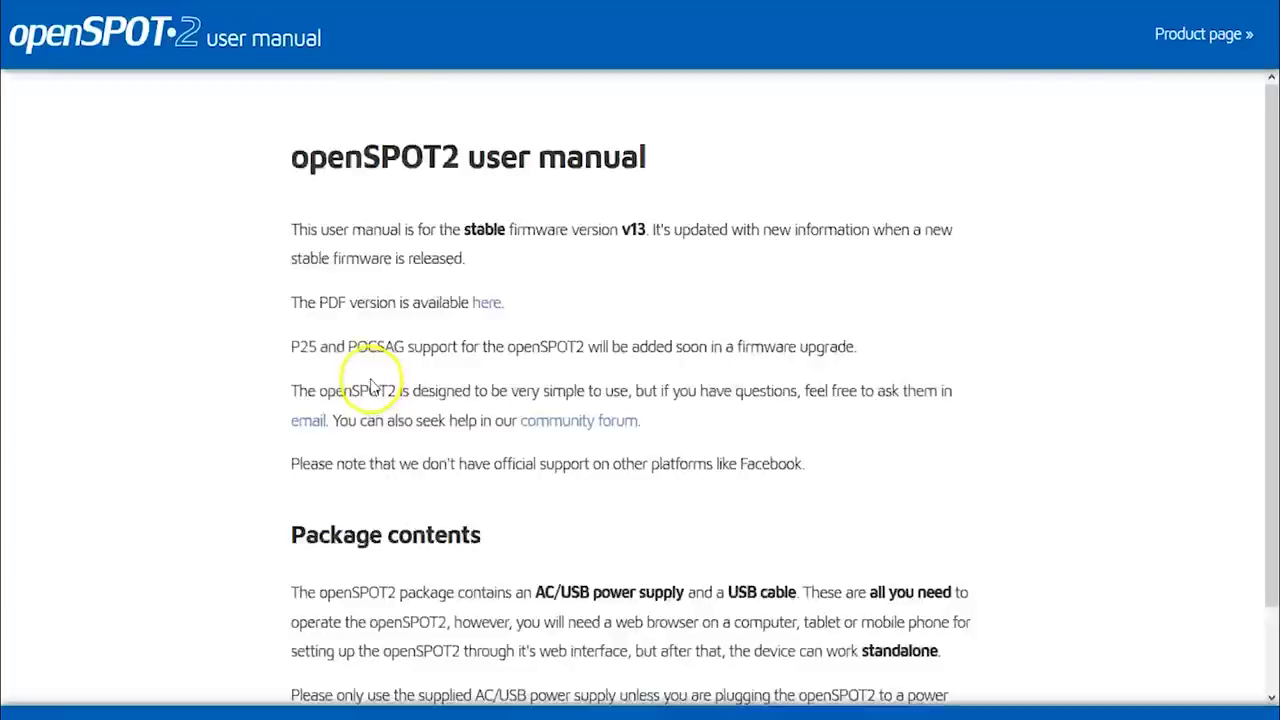
scroll(114, 443, "down", 10)
scroll(105, 443, "down", 5)
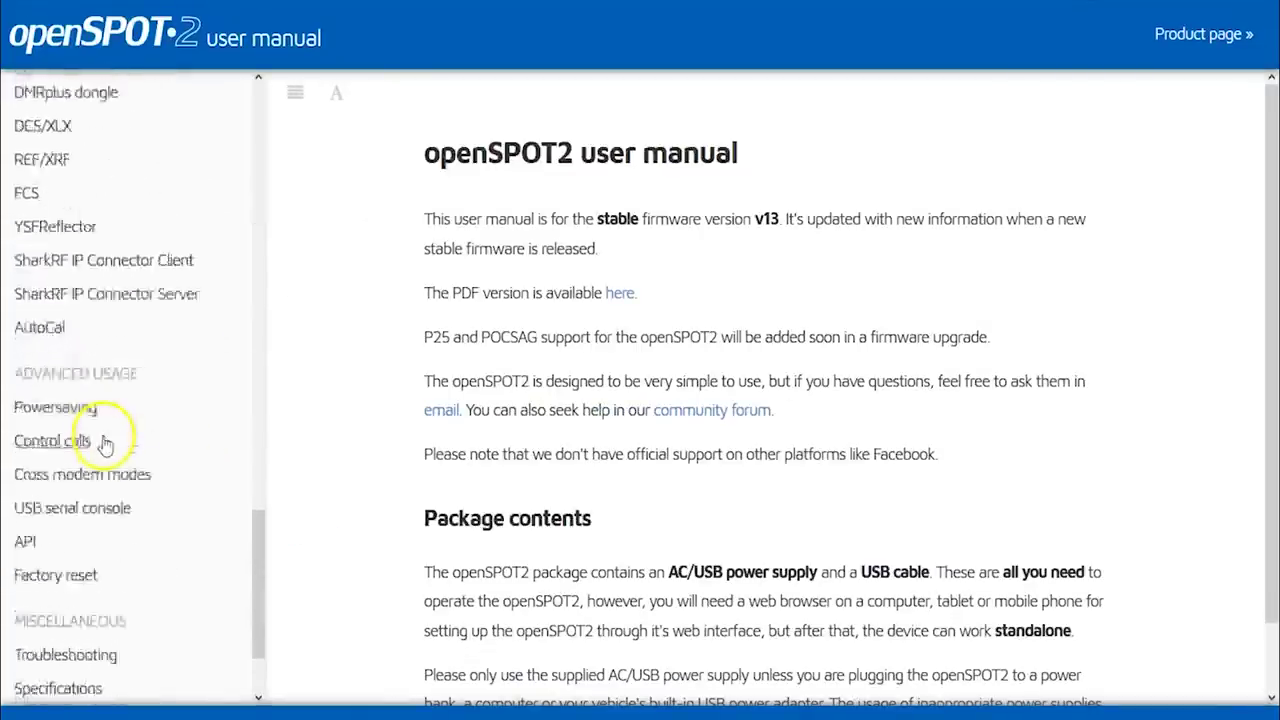
scroll(66, 477, "up", 3)
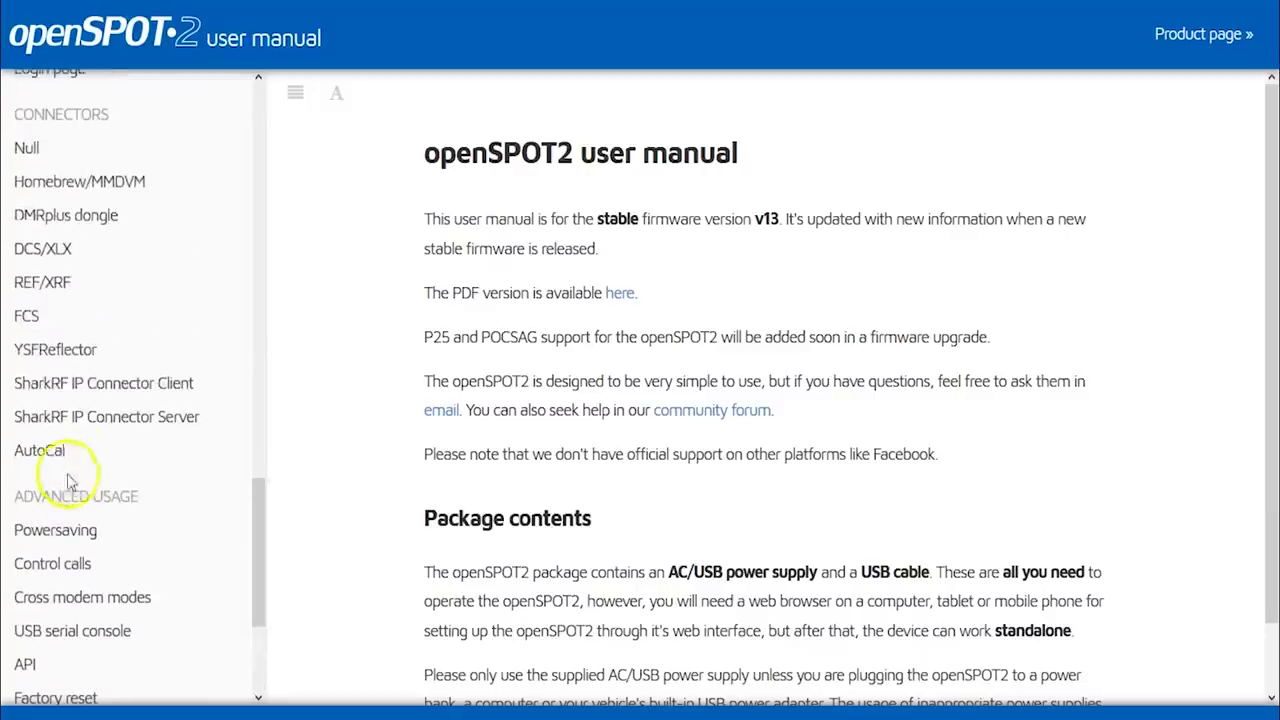
left_click(120, 383)
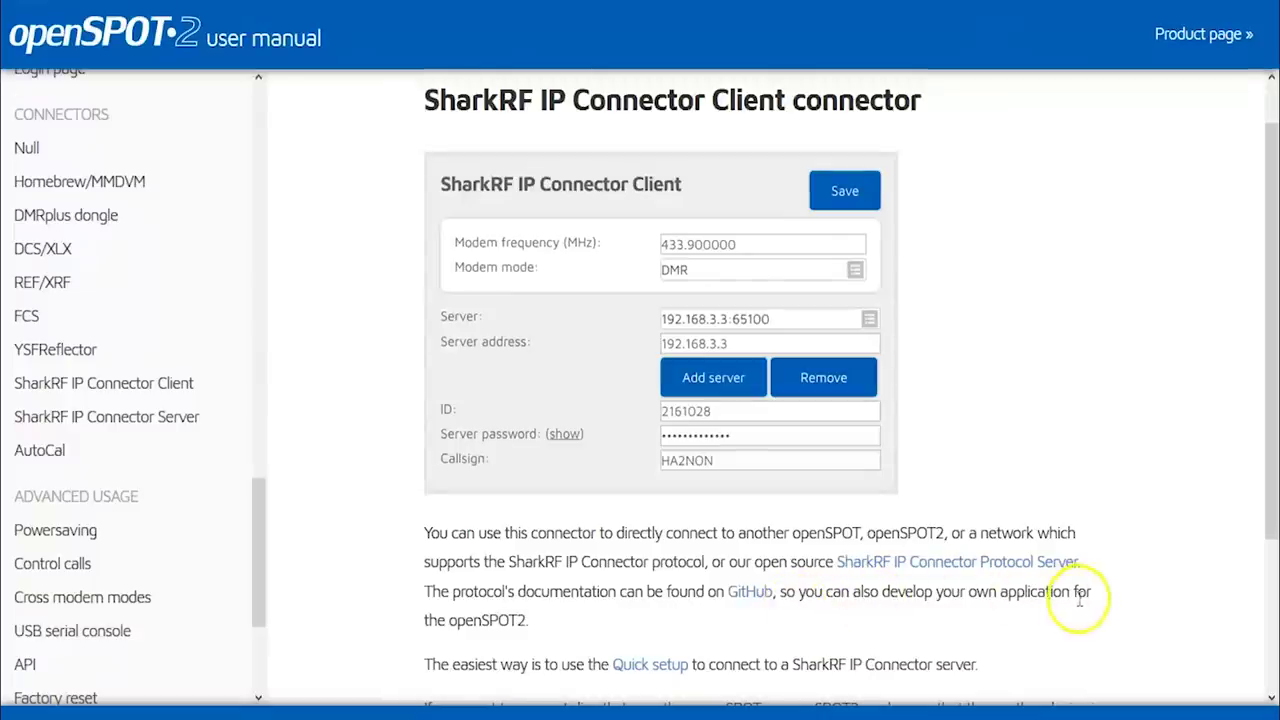
scroll(752, 623, "down", 2)
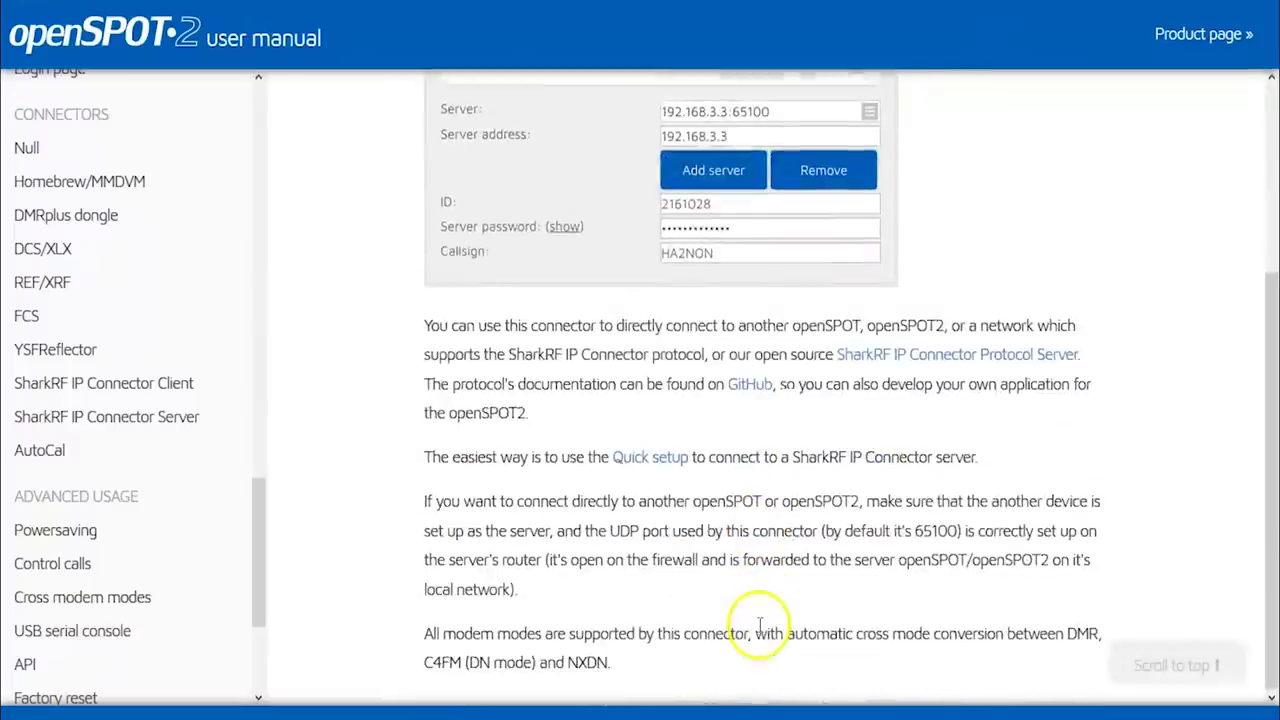